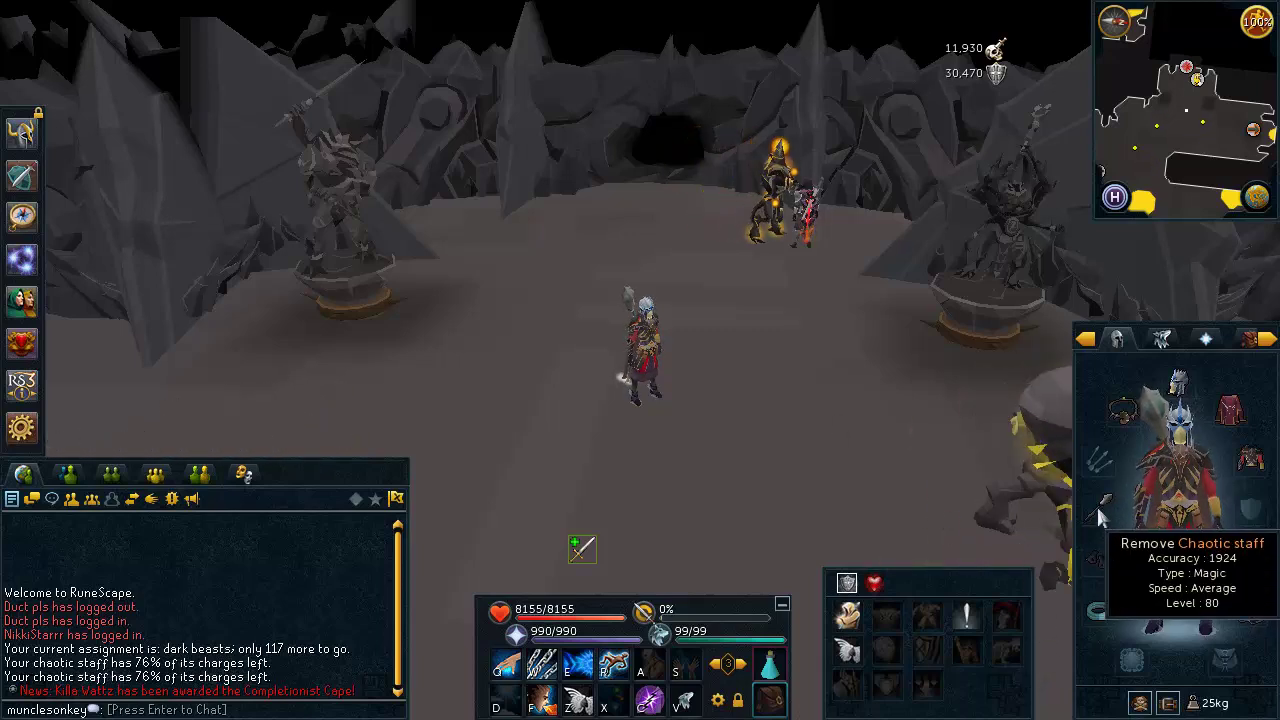
Attack the nearby rock-backed creature with the chaotic staff and a sequence of combat abilities until it is defeated
{"action": "key", "text": "Left"}
{"action": "key", "text": "Left"}
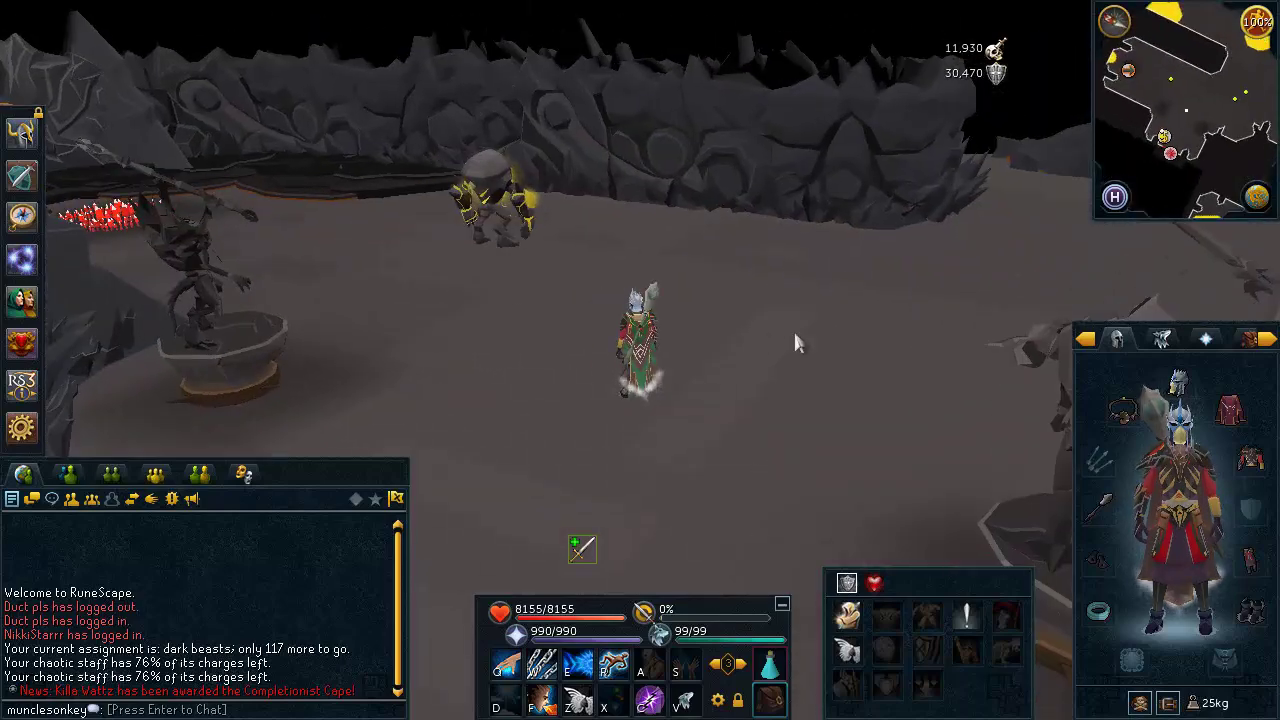
{"action": "left_click", "coordinate": [516, 226]}
{"action": "key", "text": "z"}
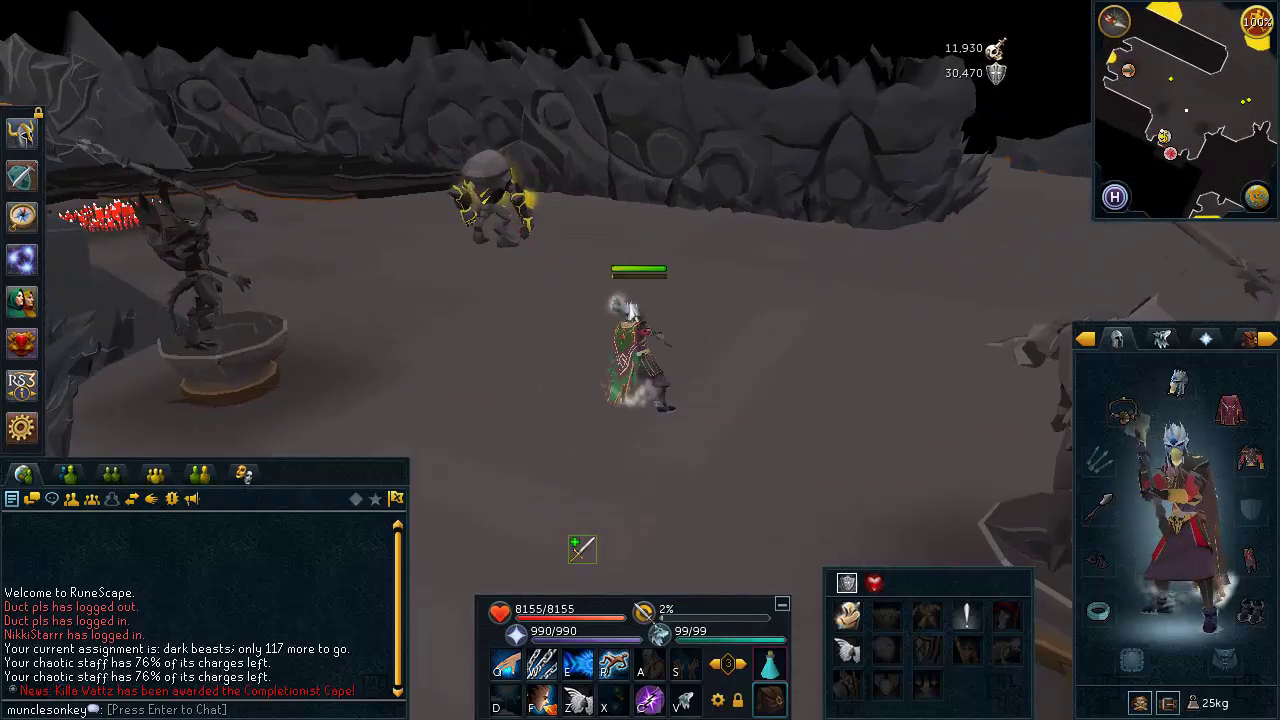
{"action": "key", "text": "q"}
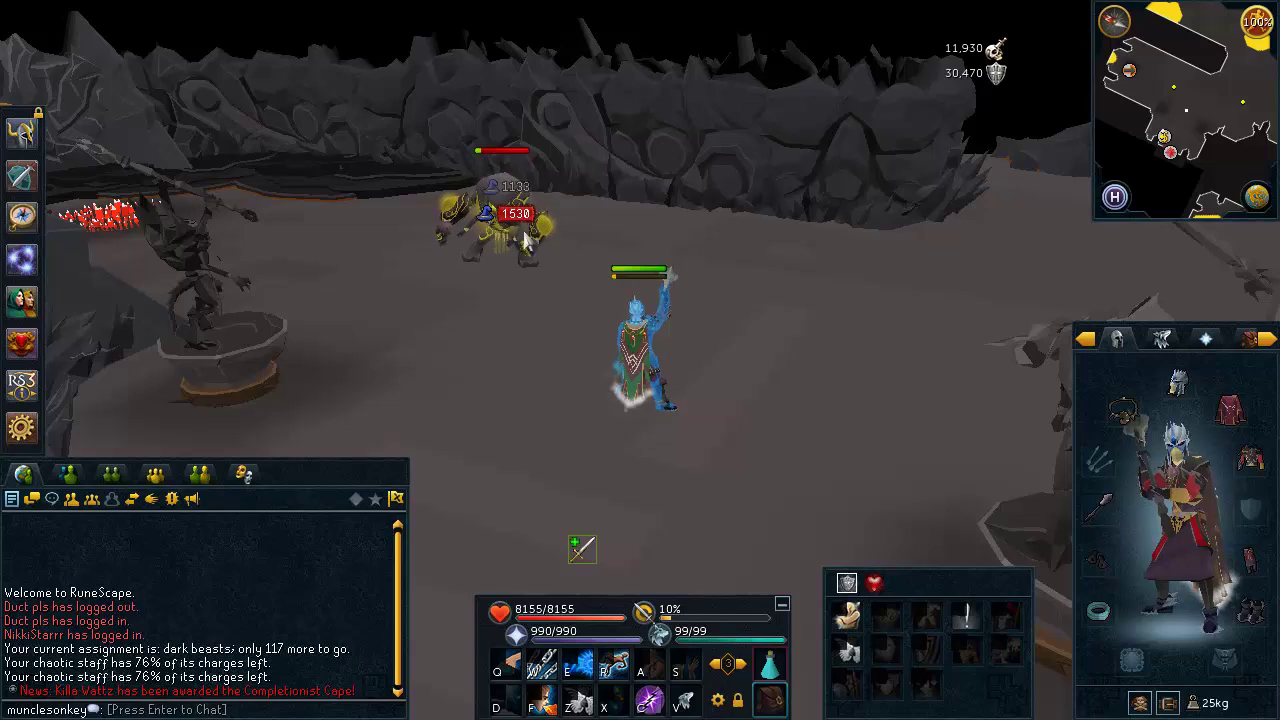
{"action": "key", "text": "e"}
{"action": "key", "text": "Right"}
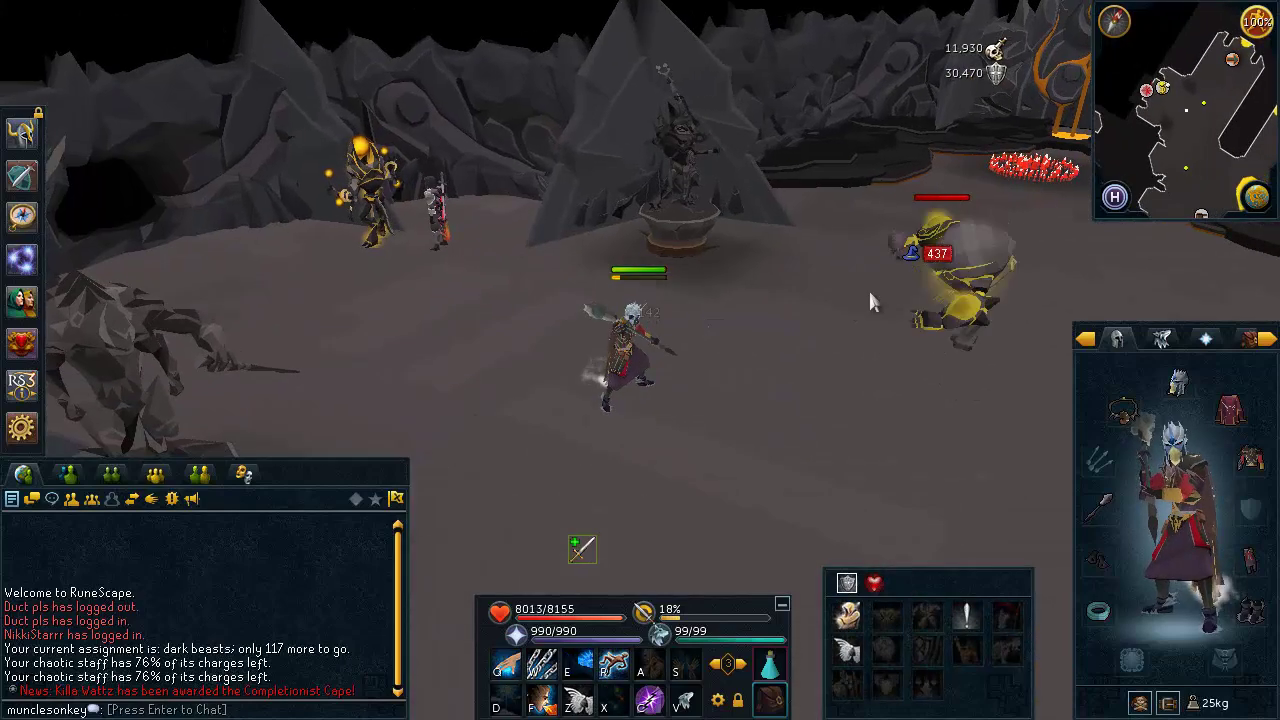
{"action": "key", "text": "Right"}
Take the Tokkul dropped by the defeated creature and show the backpack
{"action": "key", "text": "Left"}
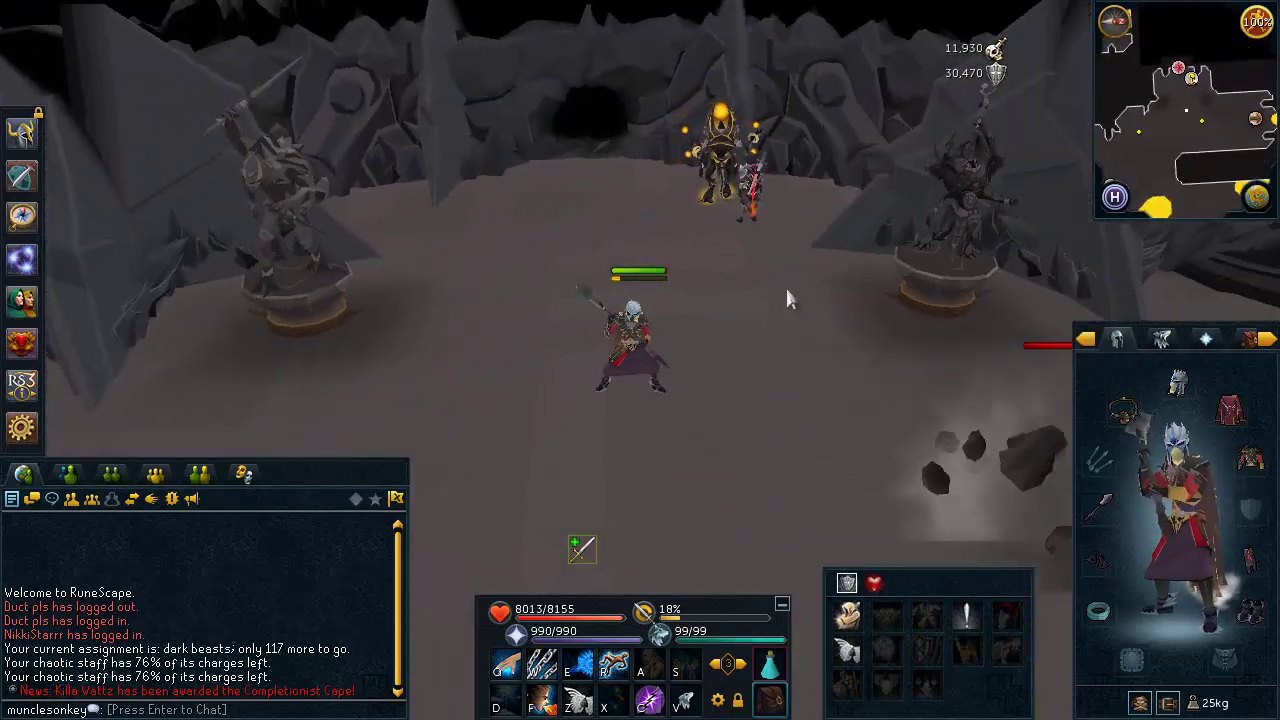
{"action": "right_click", "coordinate": [714, 392]}
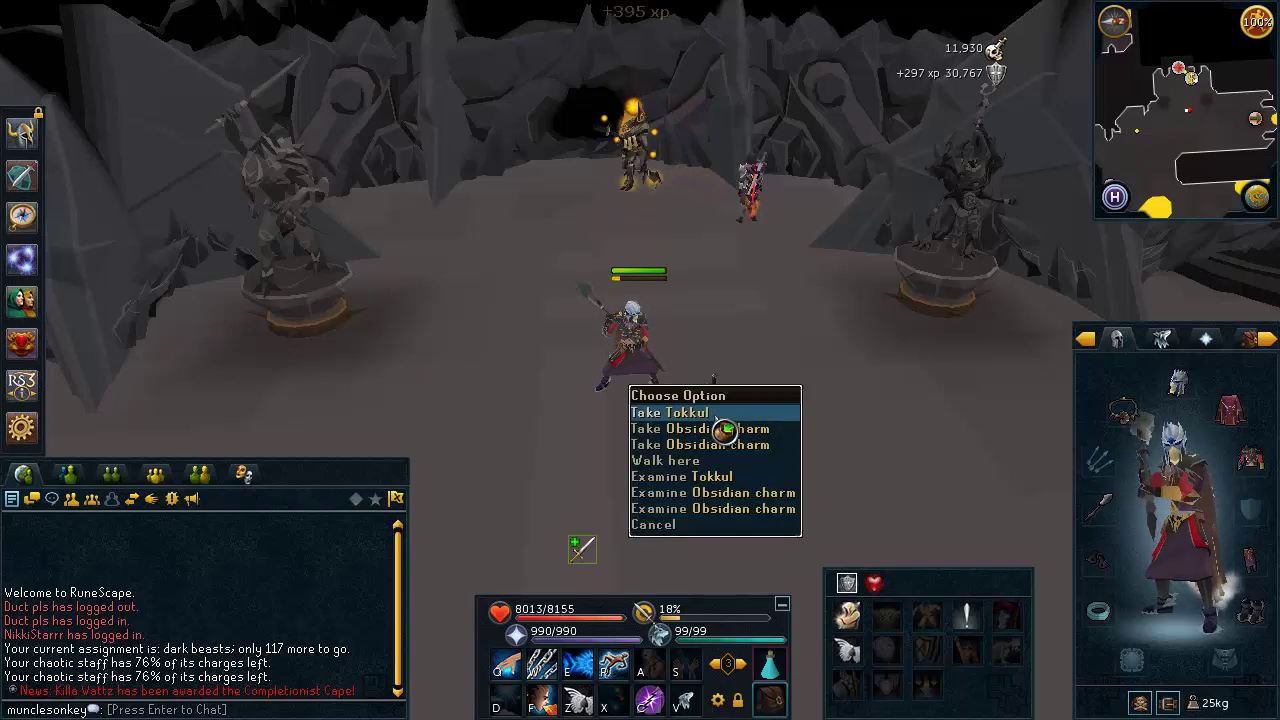
{"action": "left_click", "coordinate": [716, 413]}
{"action": "key", "text": "Left"}
{"action": "key", "text": "Left"}
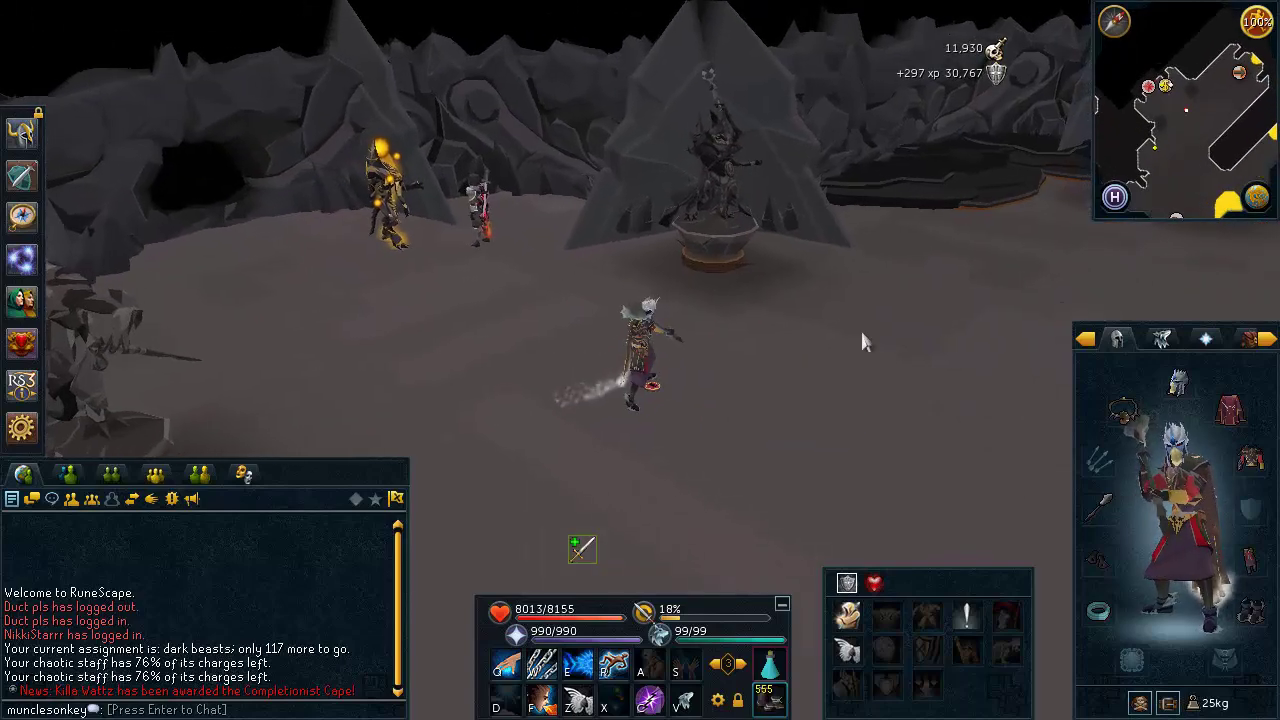
{"action": "left_click", "coordinate": [1106, 503]}
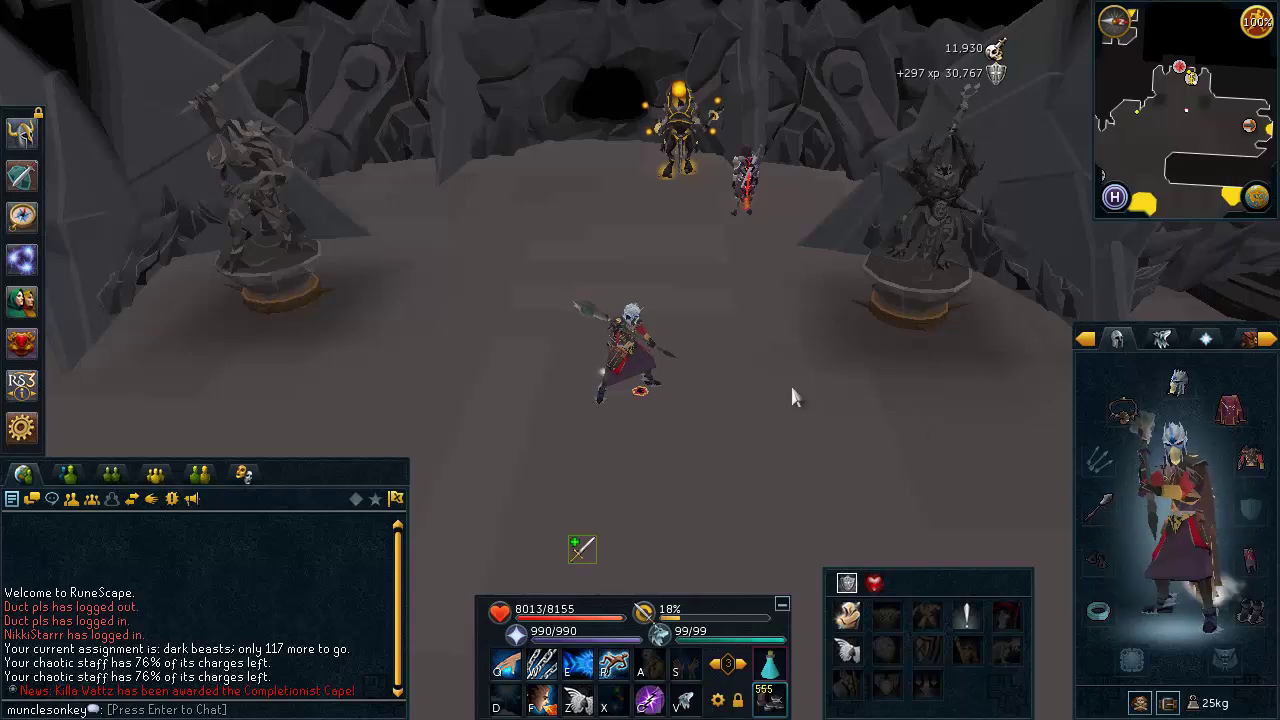
{"action": "key", "text": "Left"}
{"action": "key", "text": "b"}
{"action": "key", "text": "Left"}
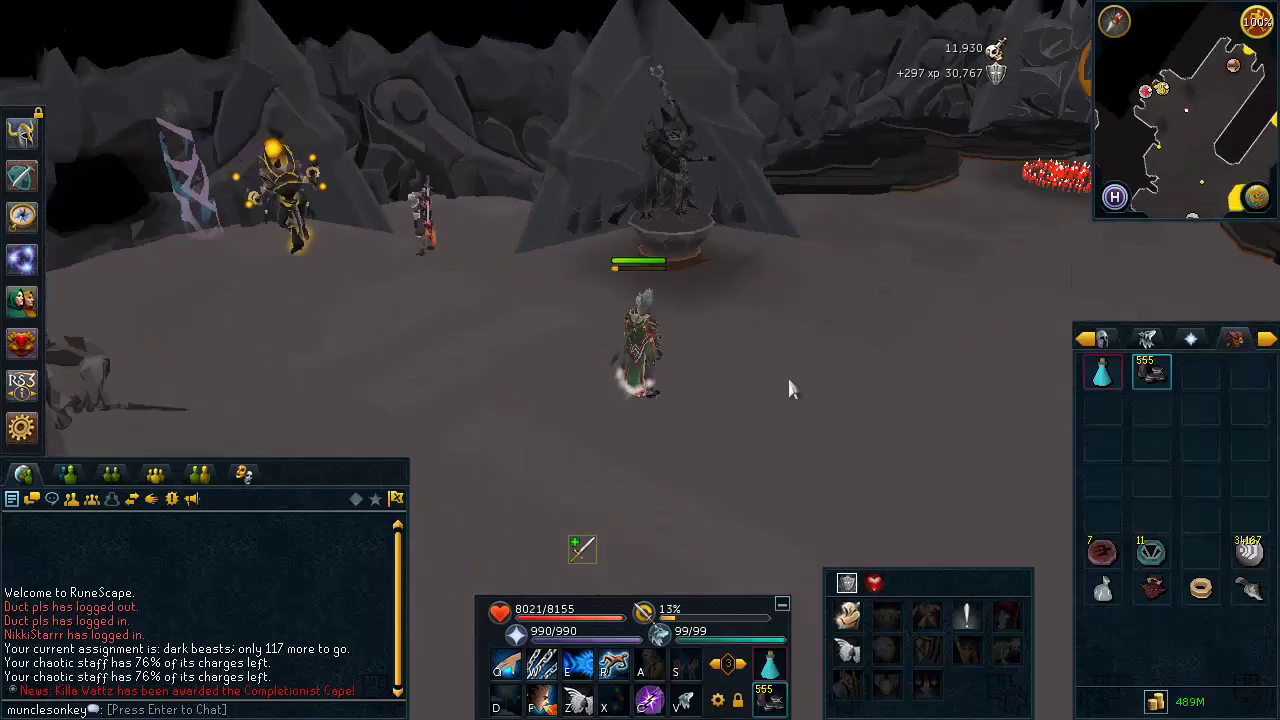
{"action": "key", "text": "Right"}
{"action": "key", "text": "Left"}
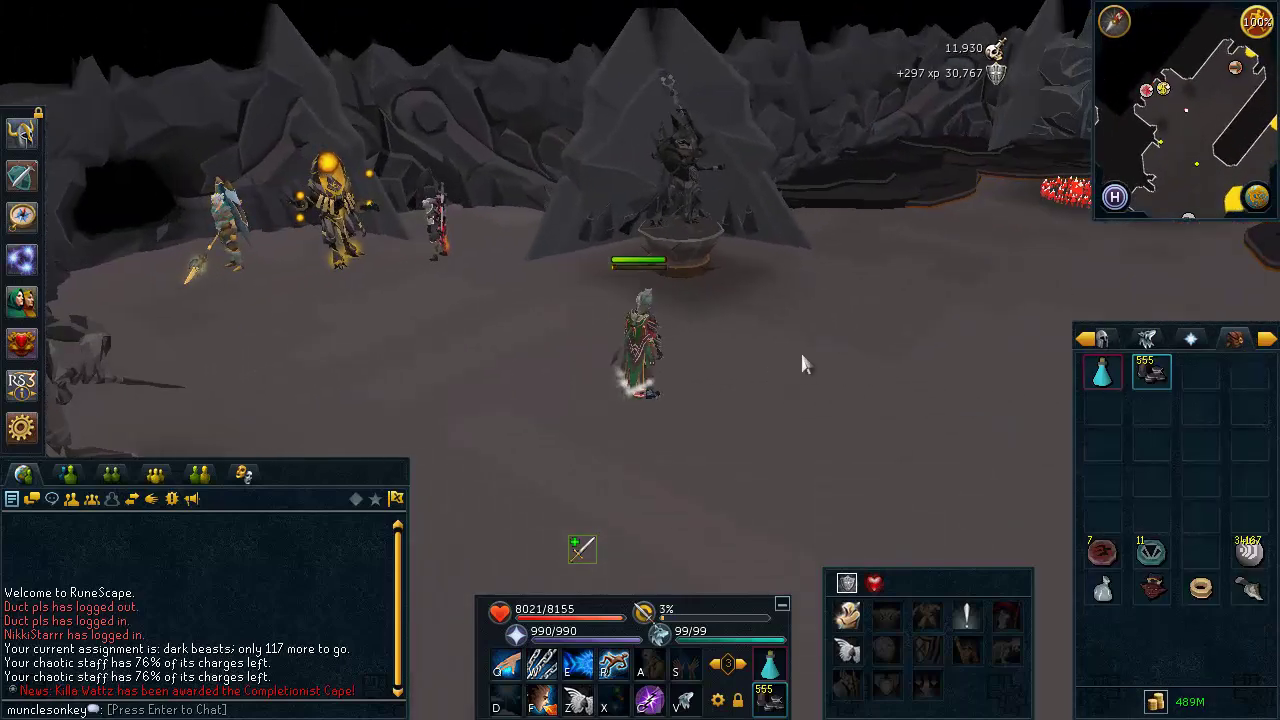
{"action": "key", "text": "Right"}
{"action": "key", "text": "Left"}
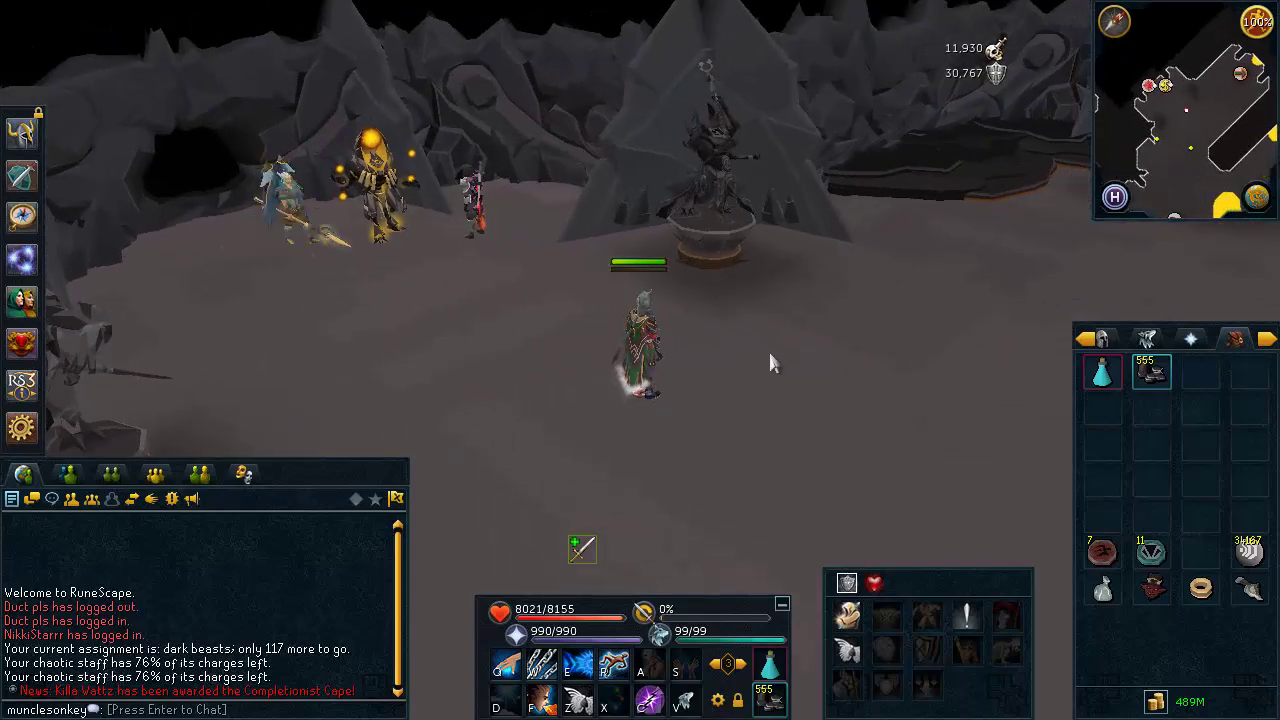
{"action": "key", "text": "Right"}
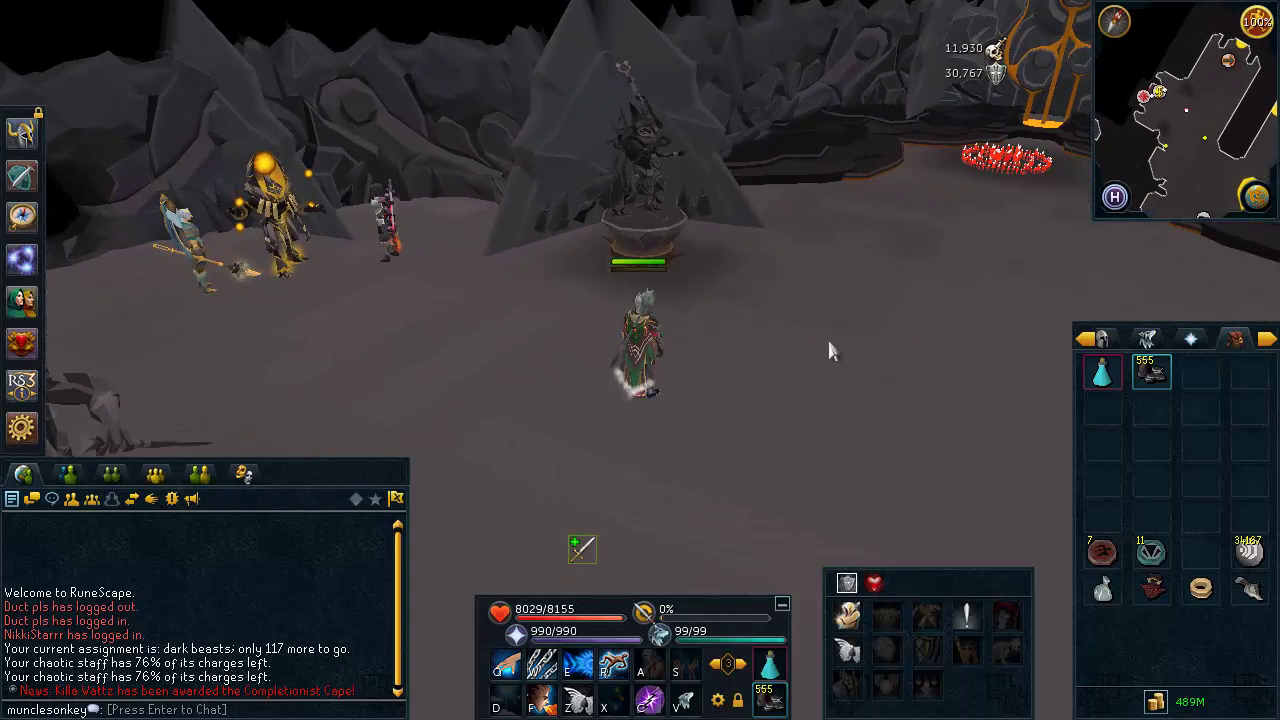
{"action": "key", "text": "Left"}
{"action": "key", "text": "Left"}
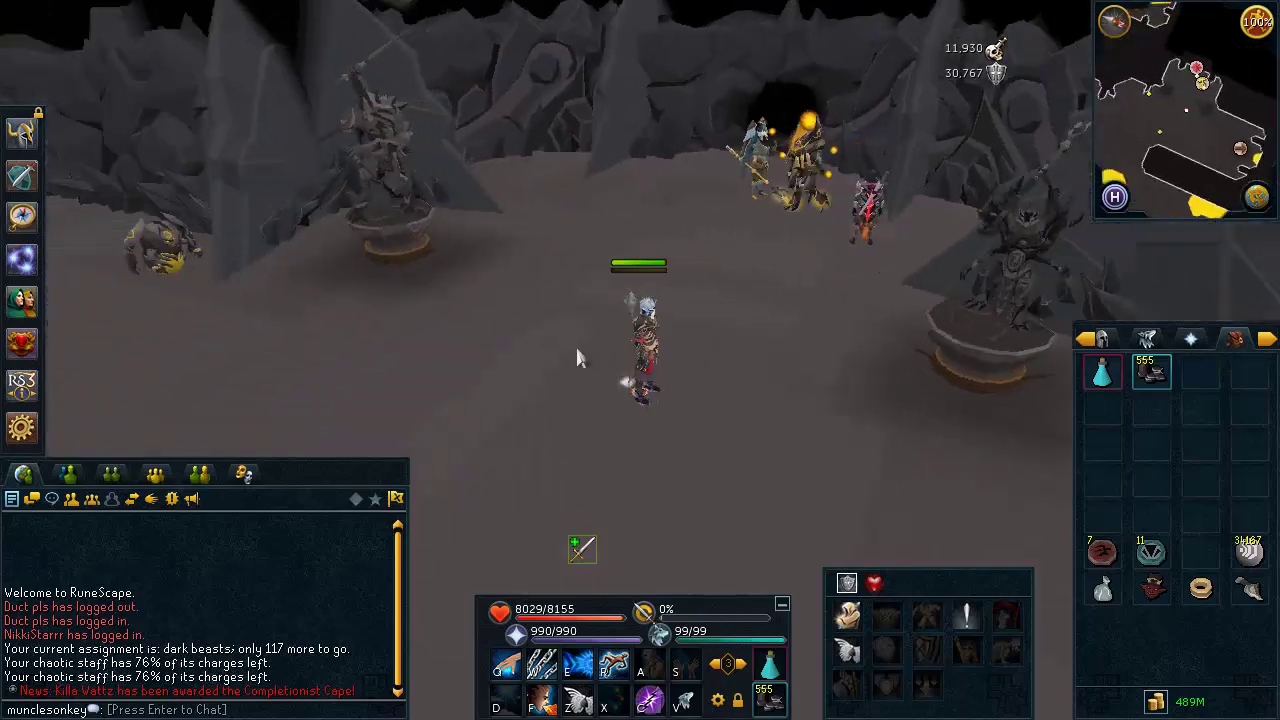
{"action": "key", "text": "Left"}
{"action": "key", "text": "Right"}
{"action": "key", "text": "Right"}
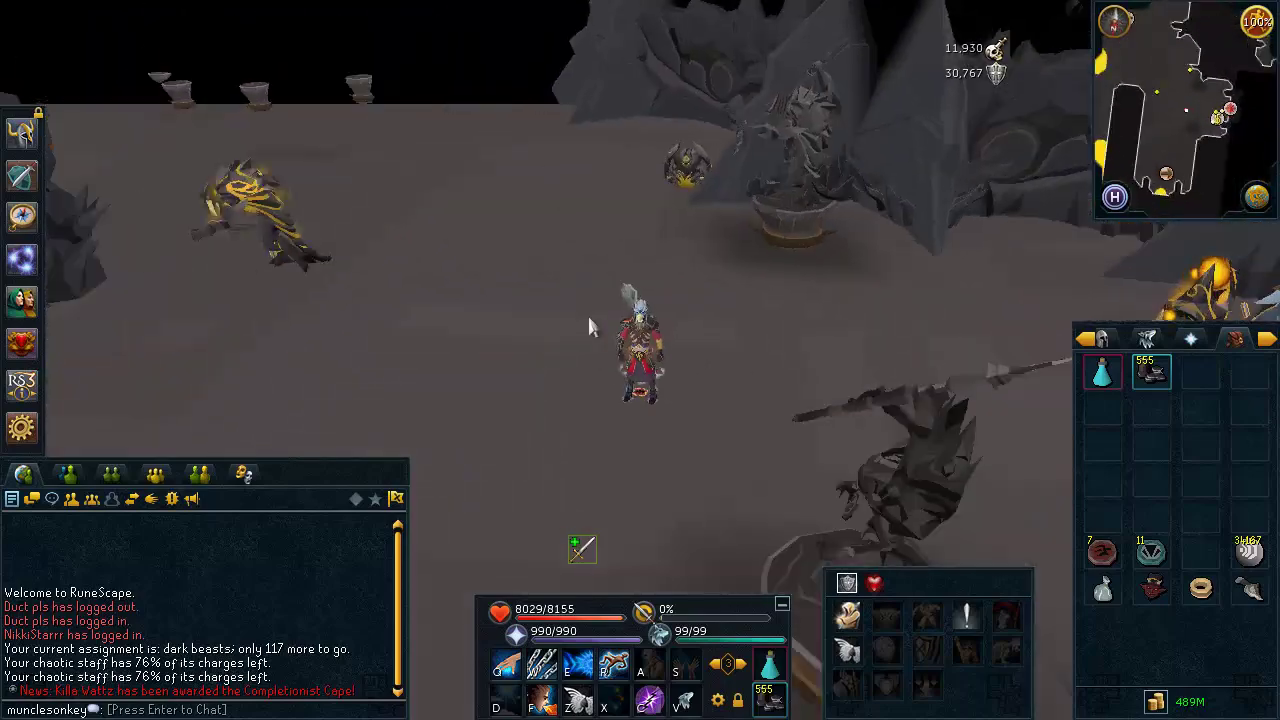
{"action": "key", "text": "Left"}
{"action": "key", "text": "Right"}
{"action": "key", "text": "Left"}
{"action": "key", "text": "Left"}
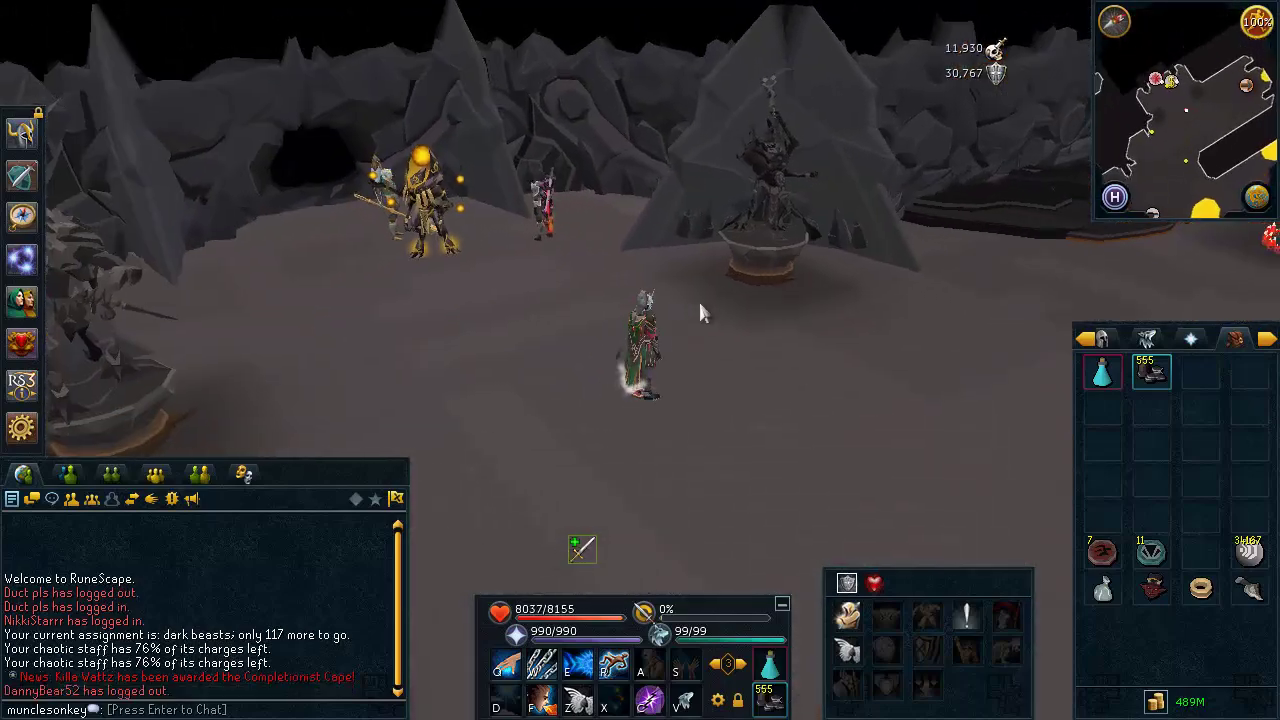
{"action": "key", "text": "Right"}
Walk the character a short distance across the open cave floor beside the statue
{"action": "left_click", "coordinate": [813, 283]}
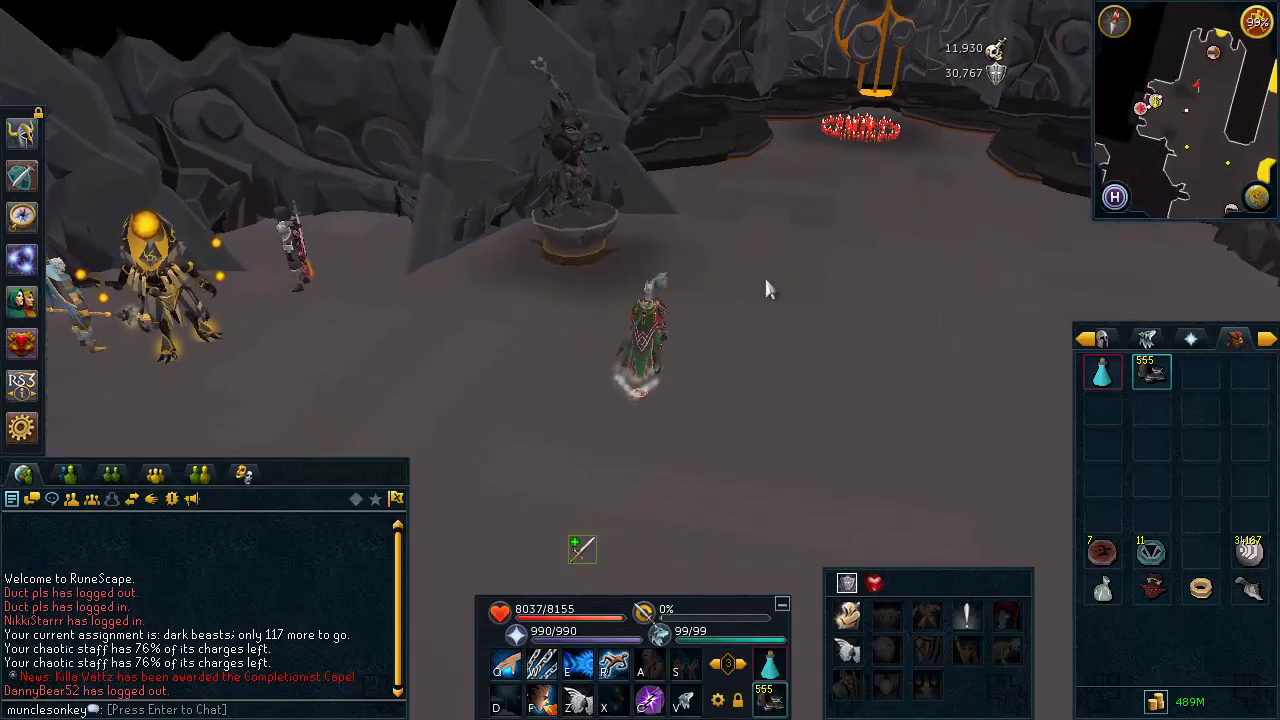
{"action": "key", "text": "Right"}
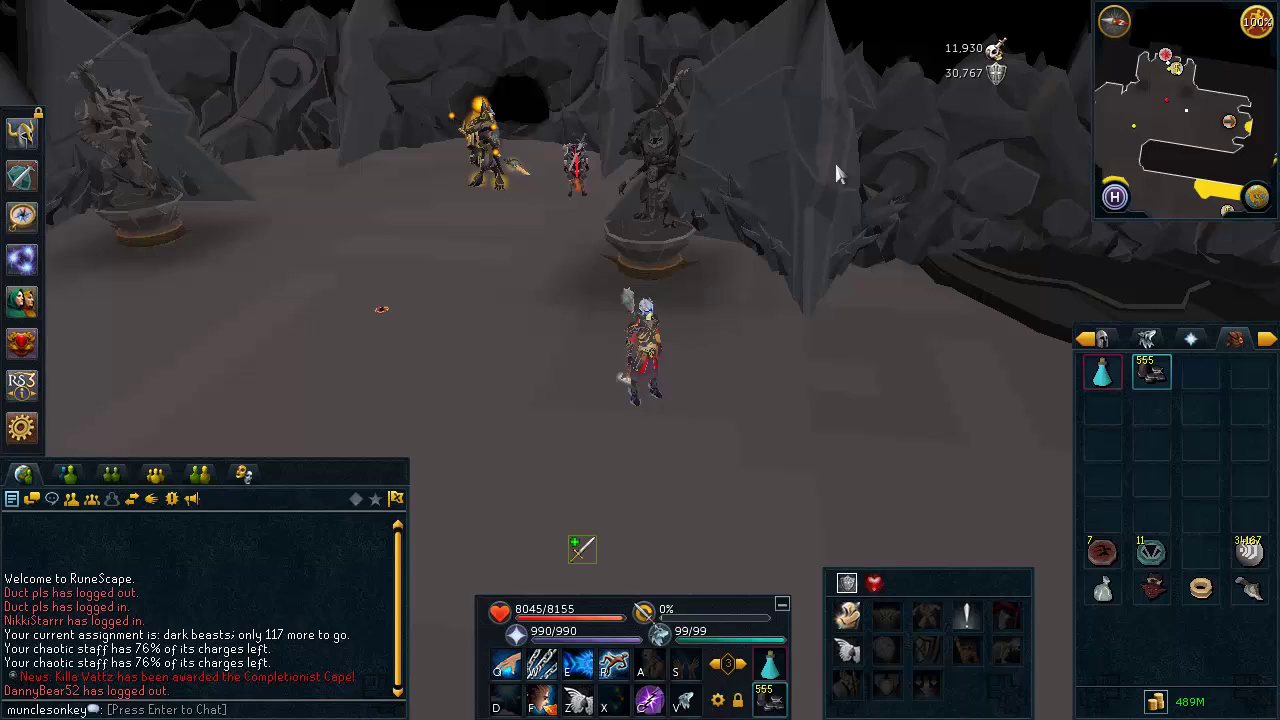
{"action": "key", "text": "Left"}
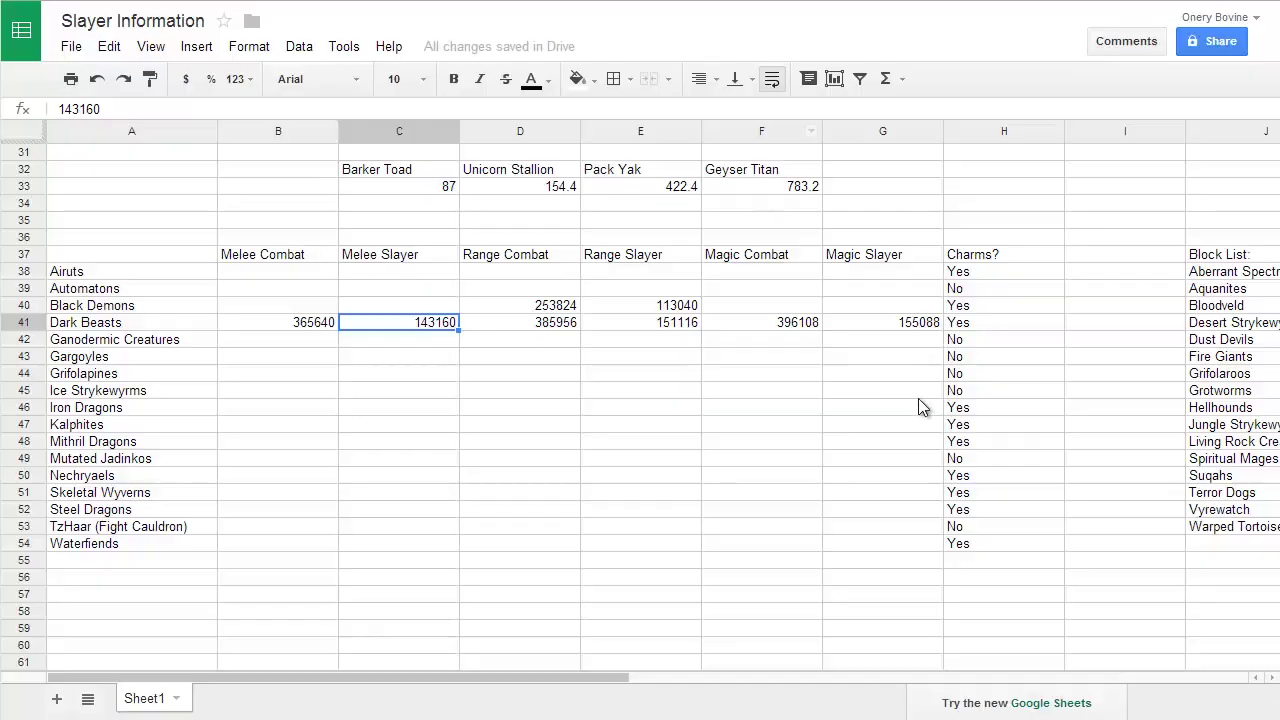
Switch to the Slayer Information spreadsheet and review the ranked tasks from Waterfiend down to Skeletal Wyvern
{"action": "scroll", "coordinate": [915, 393], "scroll_direction": "up", "scroll_amount": 10}
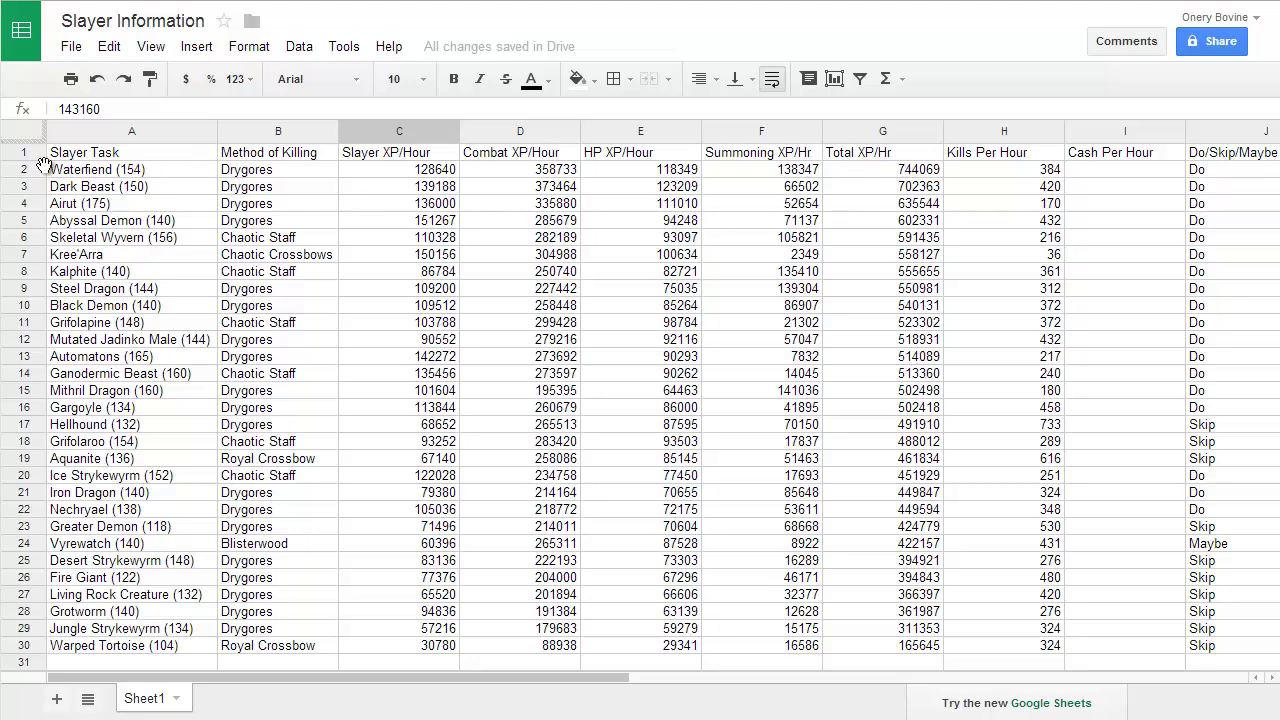
{"action": "left_click", "coordinate": [150, 172]}
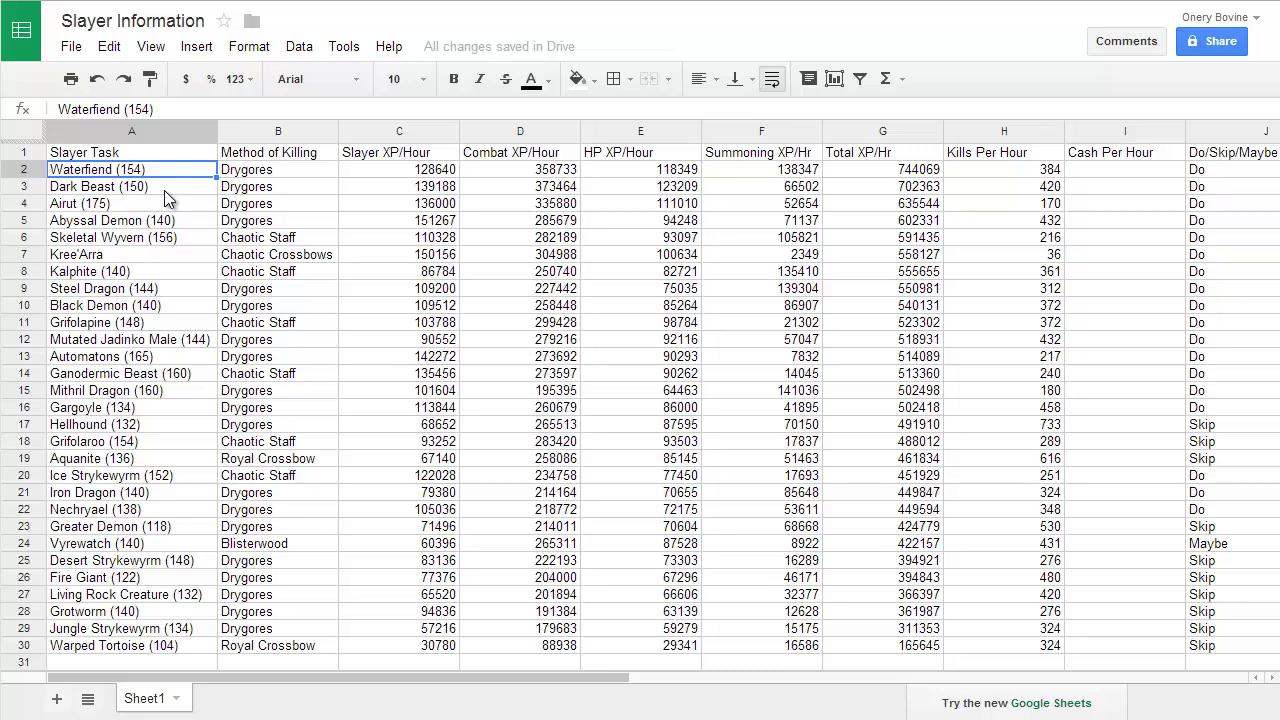
{"action": "left_click", "coordinate": [150, 204]}
{"action": "left_click", "coordinate": [150, 189]}
{"action": "left_click", "coordinate": [148, 207]}
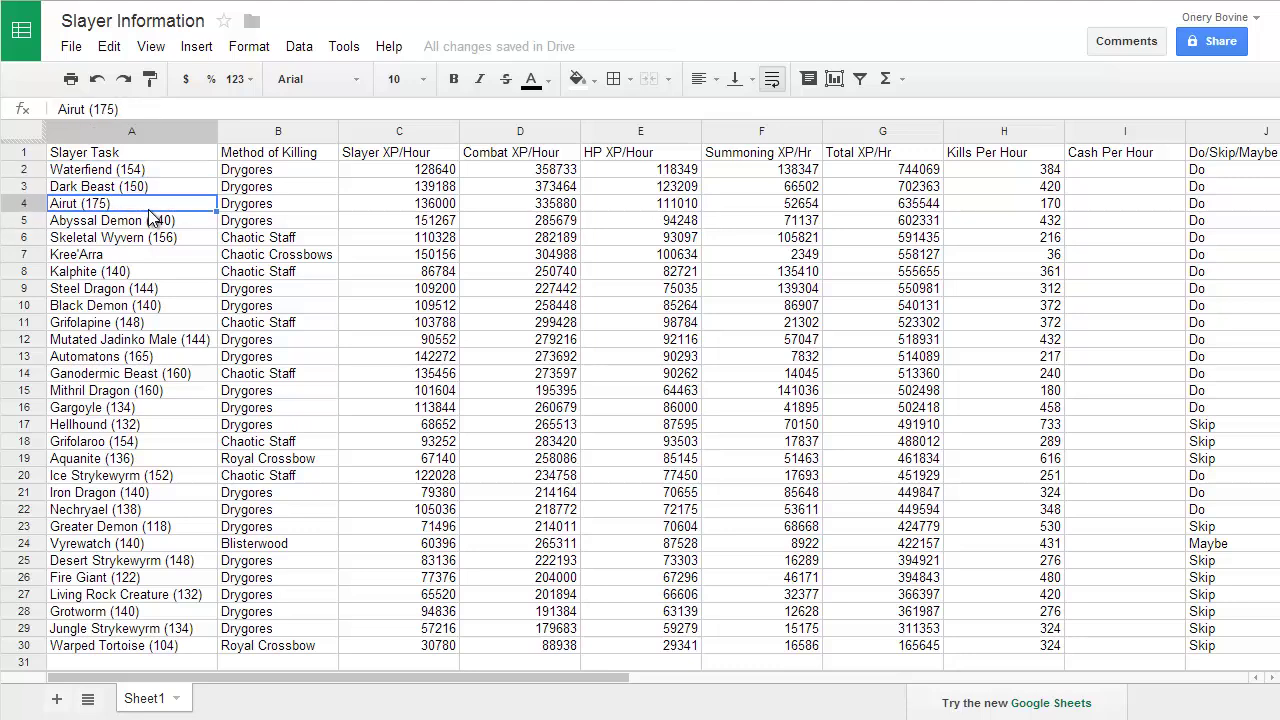
{"action": "left_click", "coordinate": [152, 222]}
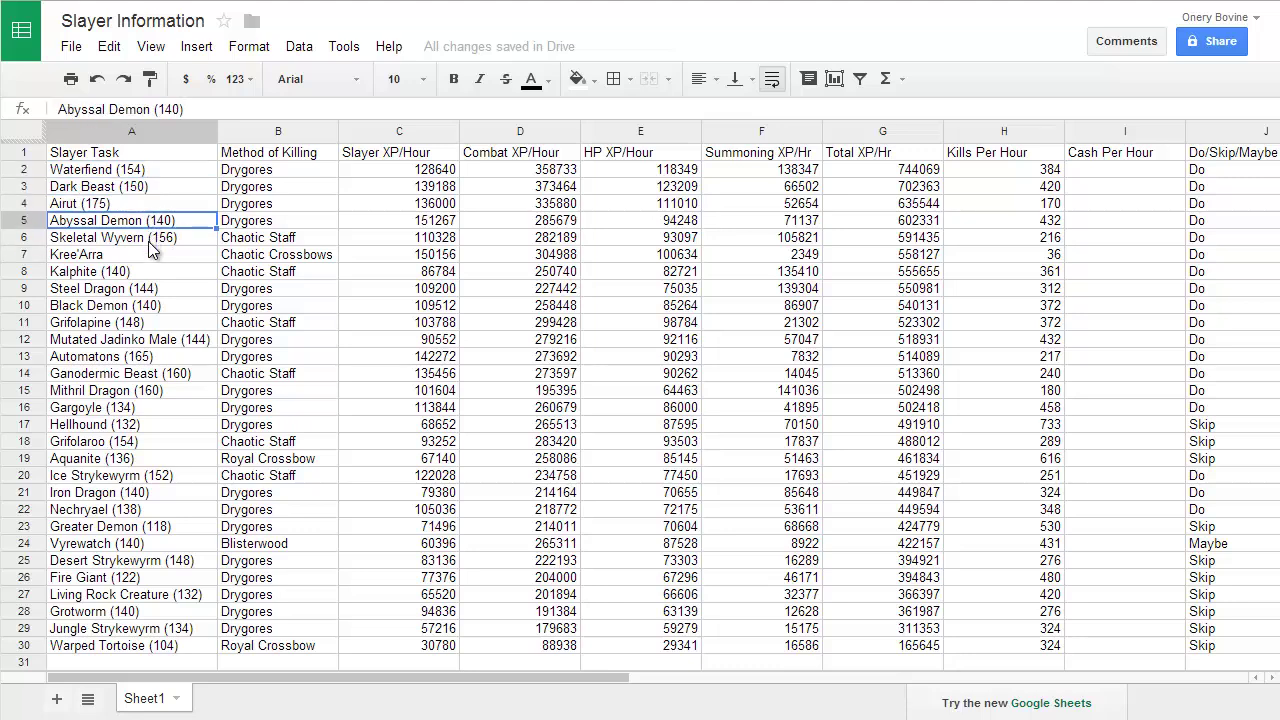
{"action": "left_click", "coordinate": [149, 241]}
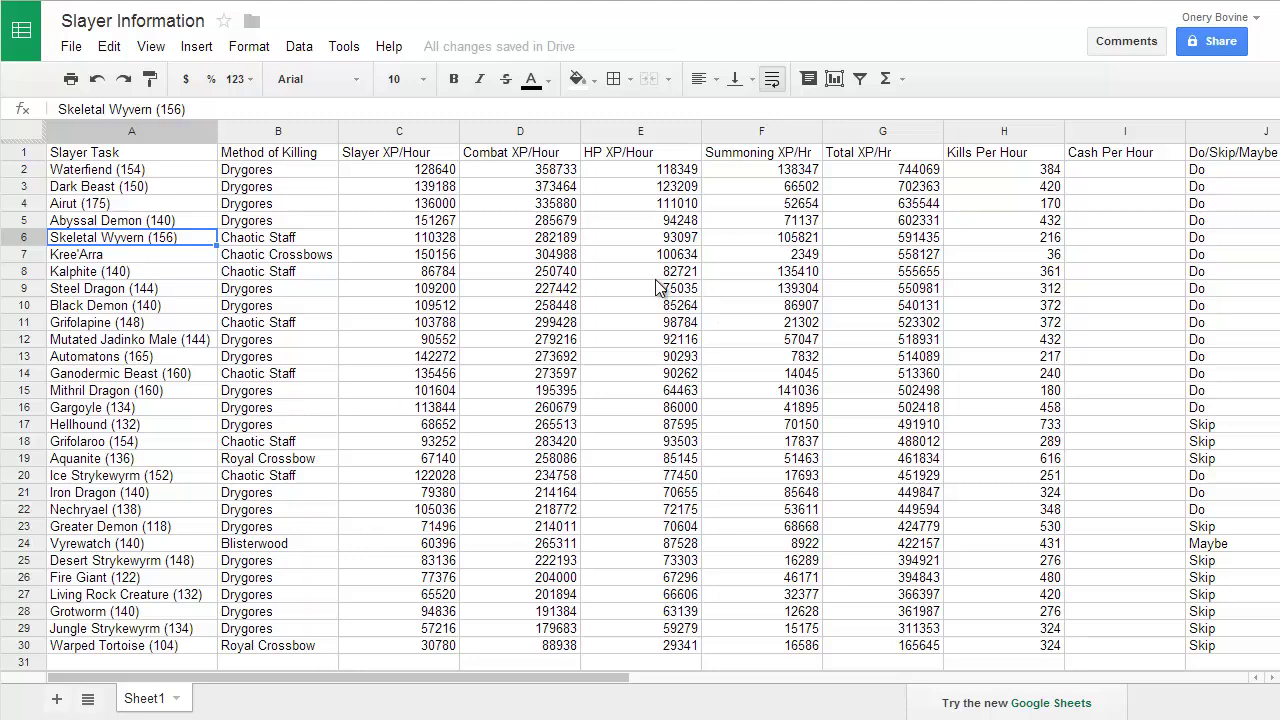
Compare the Dark Beasts combat and slayer rates for melee, range and magic in the lower table
{"action": "scroll", "coordinate": [660, 287], "scroll_direction": "down", "scroll_amount": 2}
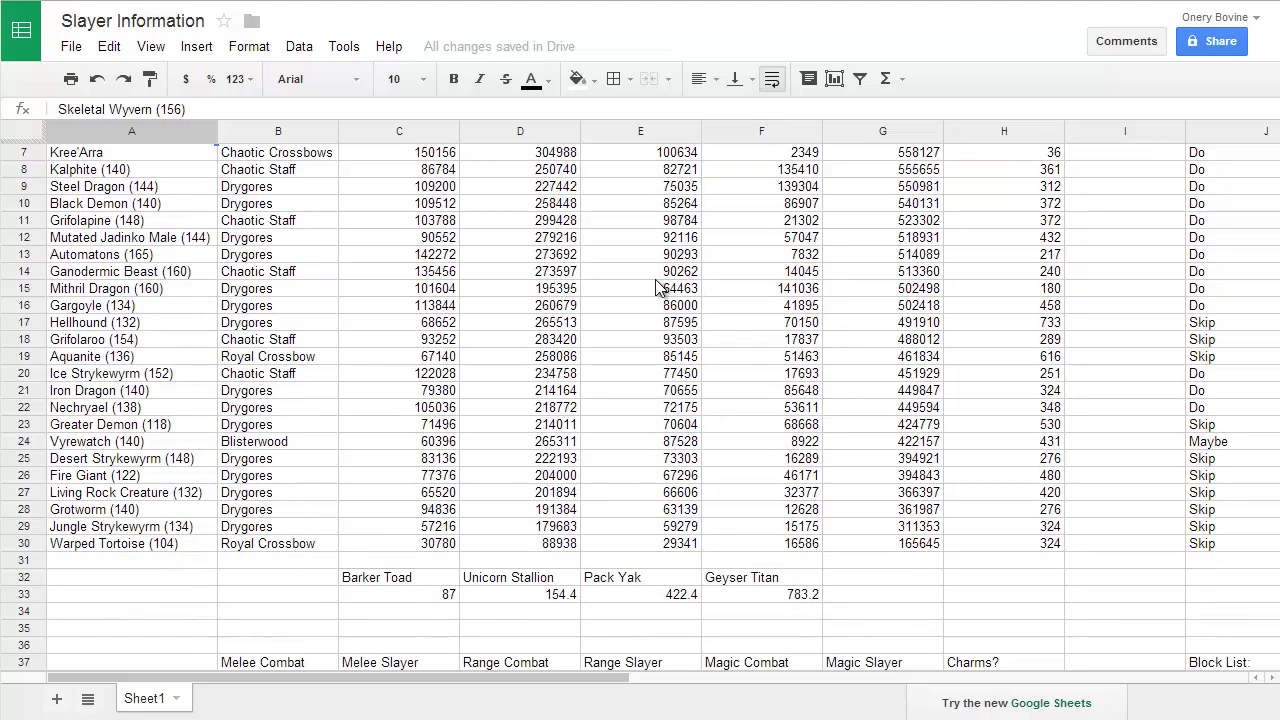
{"action": "scroll", "coordinate": [657, 287], "scroll_direction": "down", "scroll_amount": 8}
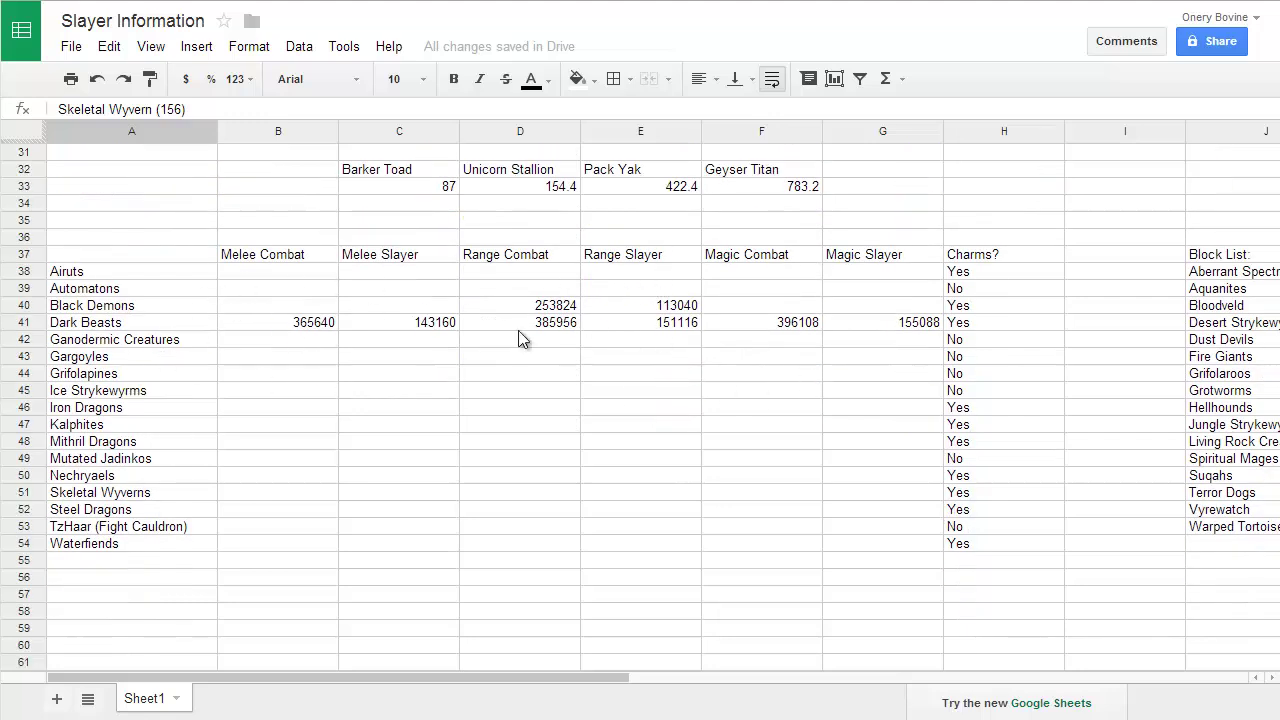
{"action": "left_click", "coordinate": [168, 325]}
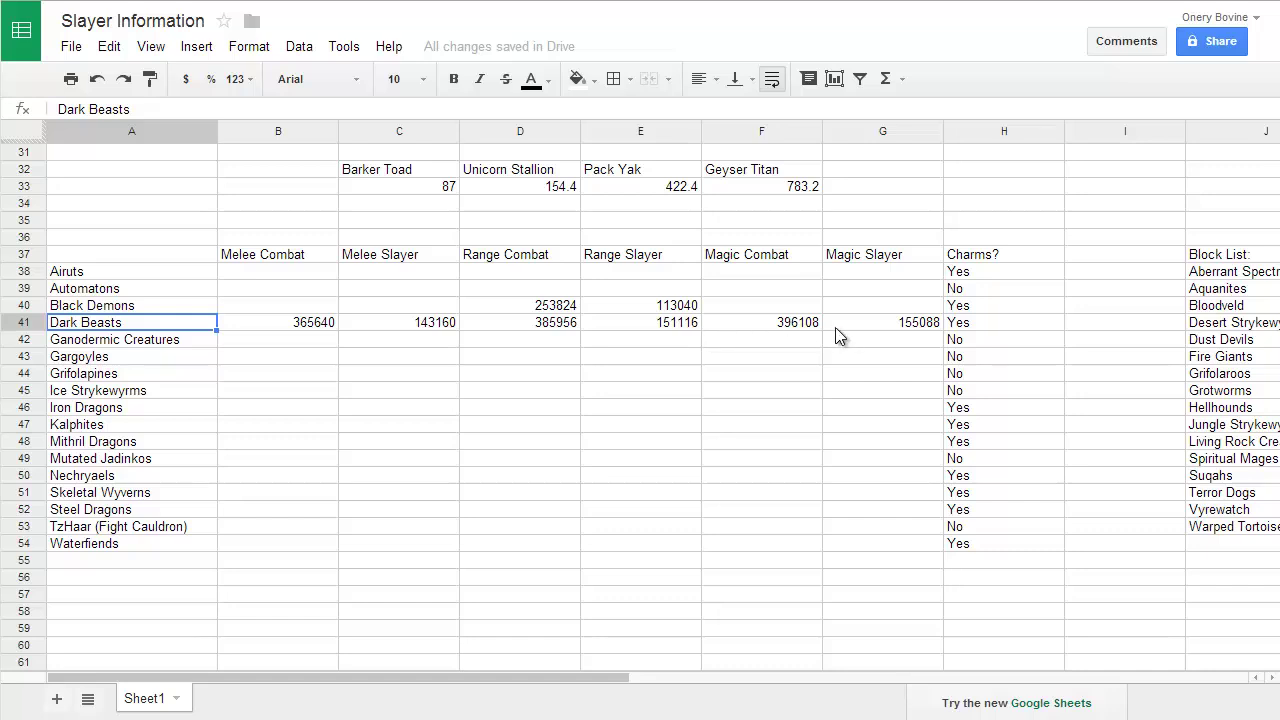
{"action": "left_click", "coordinate": [917, 330]}
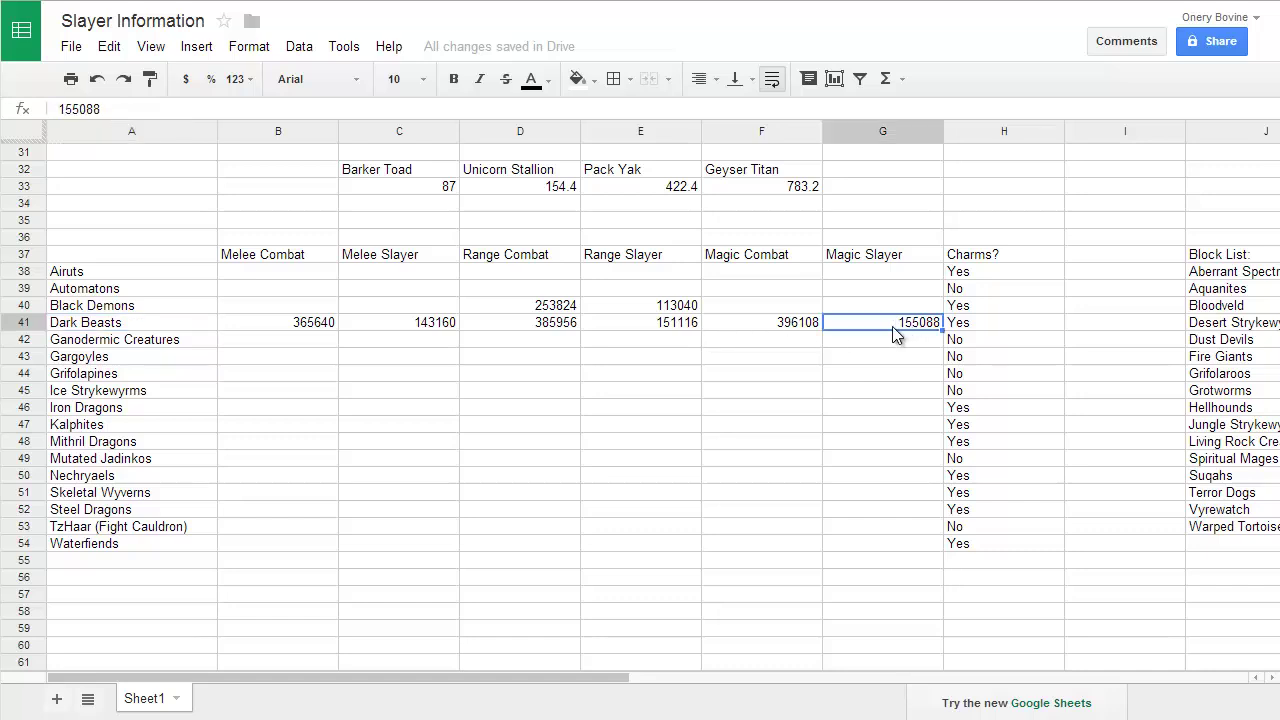
{"action": "left_click", "coordinate": [688, 330]}
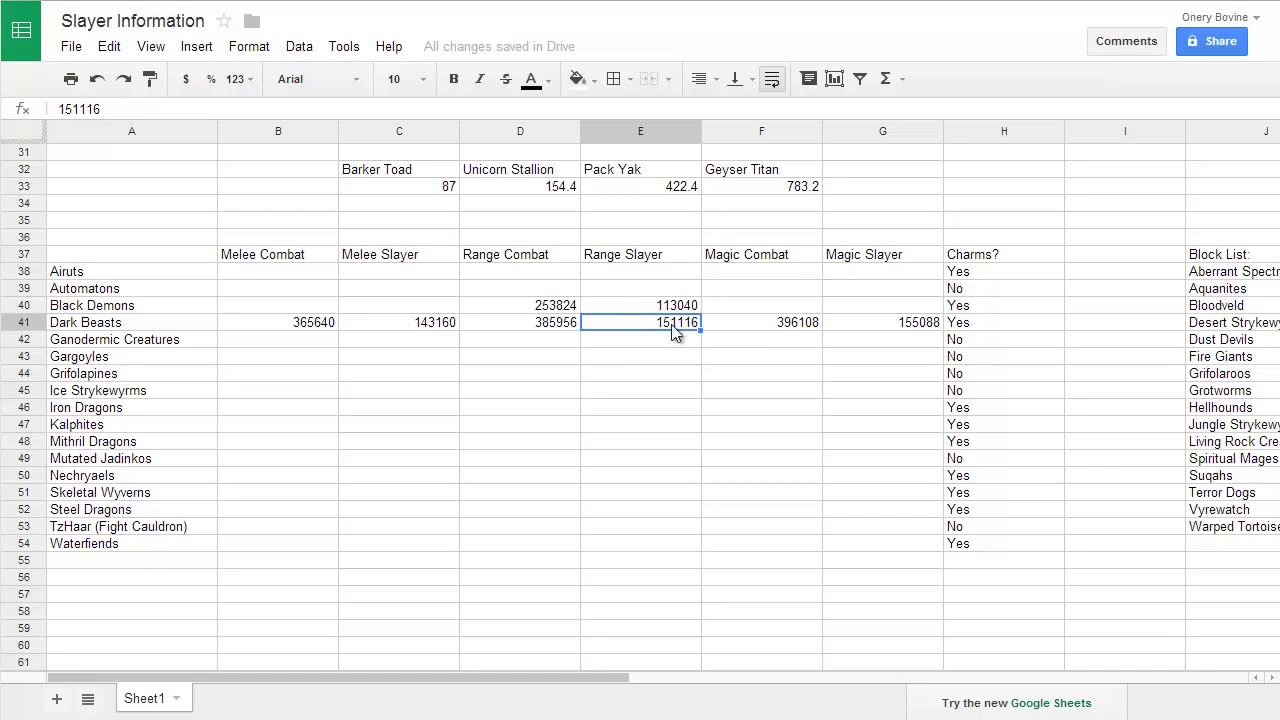
{"action": "left_click", "coordinate": [451, 332]}
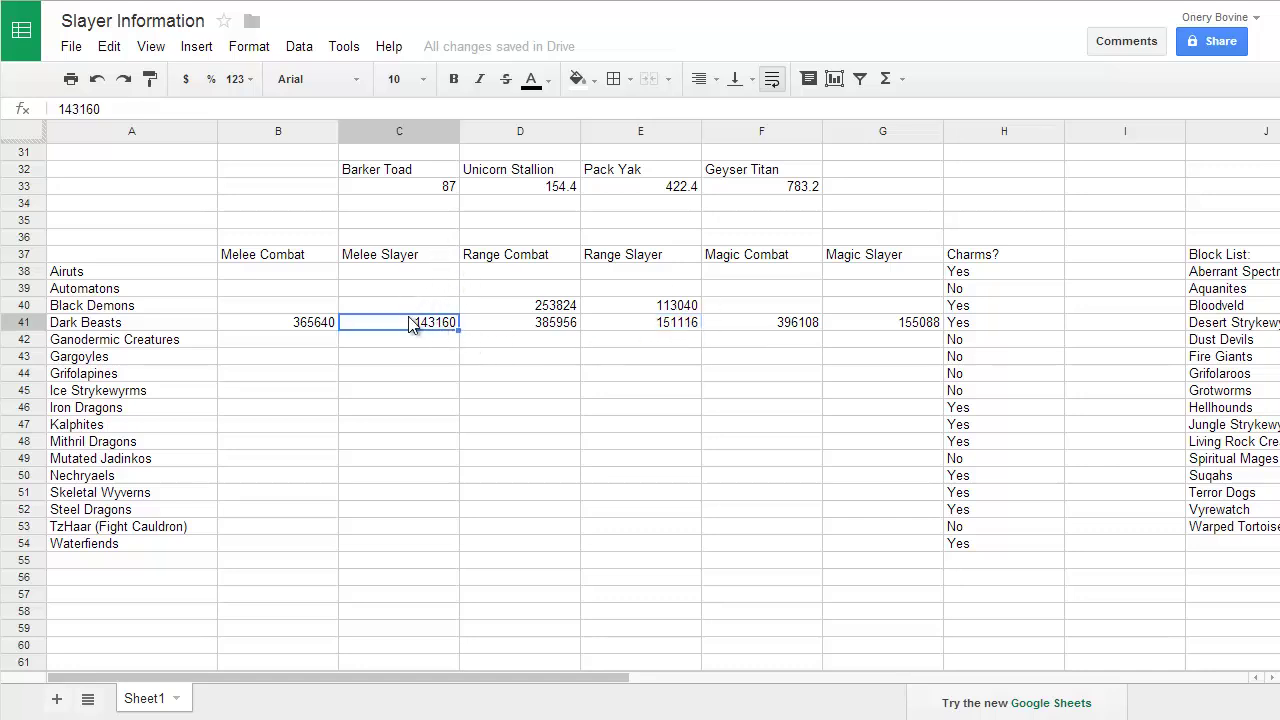
{"action": "left_click", "coordinate": [906, 328]}
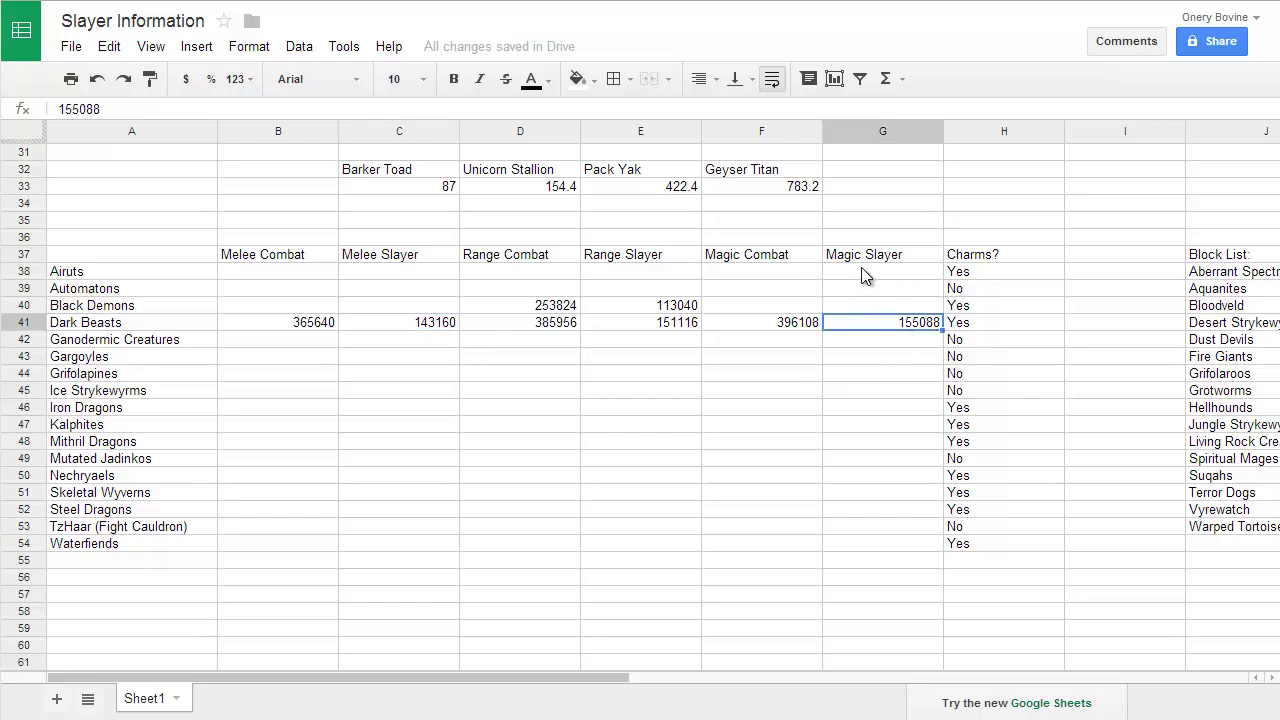
{"action": "left_click", "coordinate": [812, 330]}
{"action": "left_click", "coordinate": [886, 334]}
Go through the Block List column entry by entry, from Aberrant Spectres down to Warped Tortoises
{"action": "left_click_drag", "start_coordinate": [463, 683], "coordinate": [693, 685]}
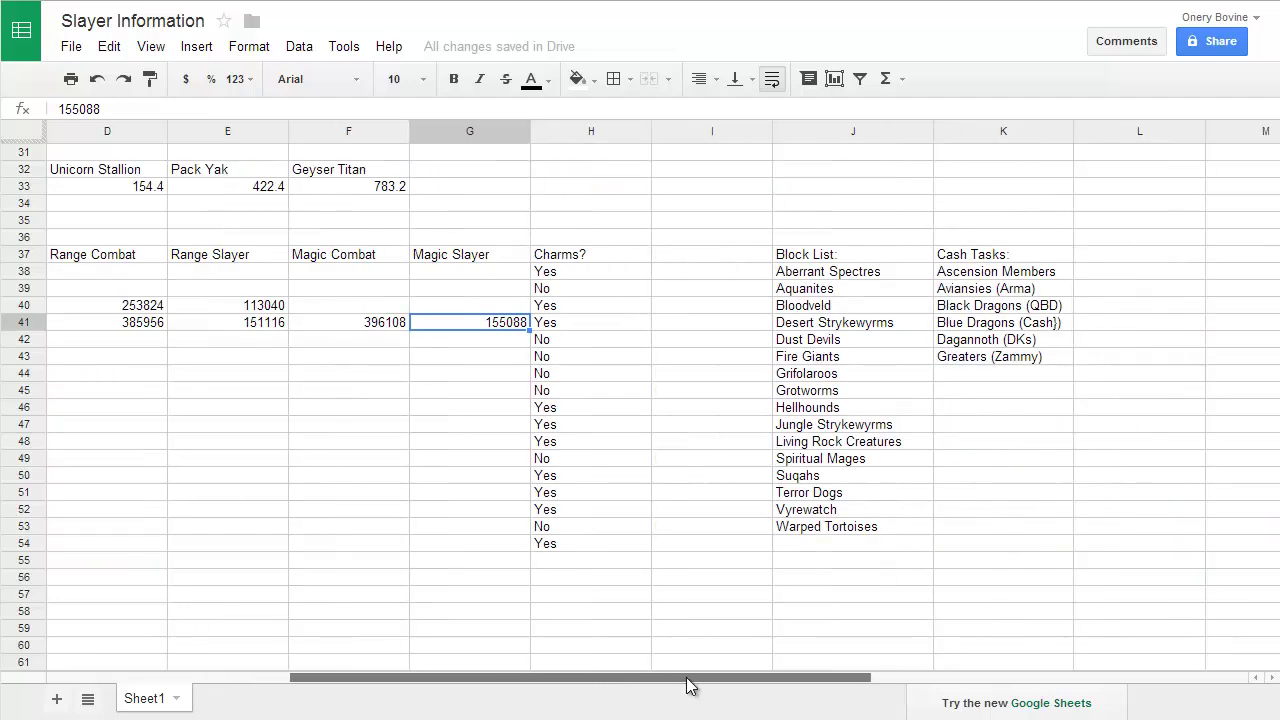
{"action": "left_click_drag", "start_coordinate": [690, 684], "coordinate": [640, 677]}
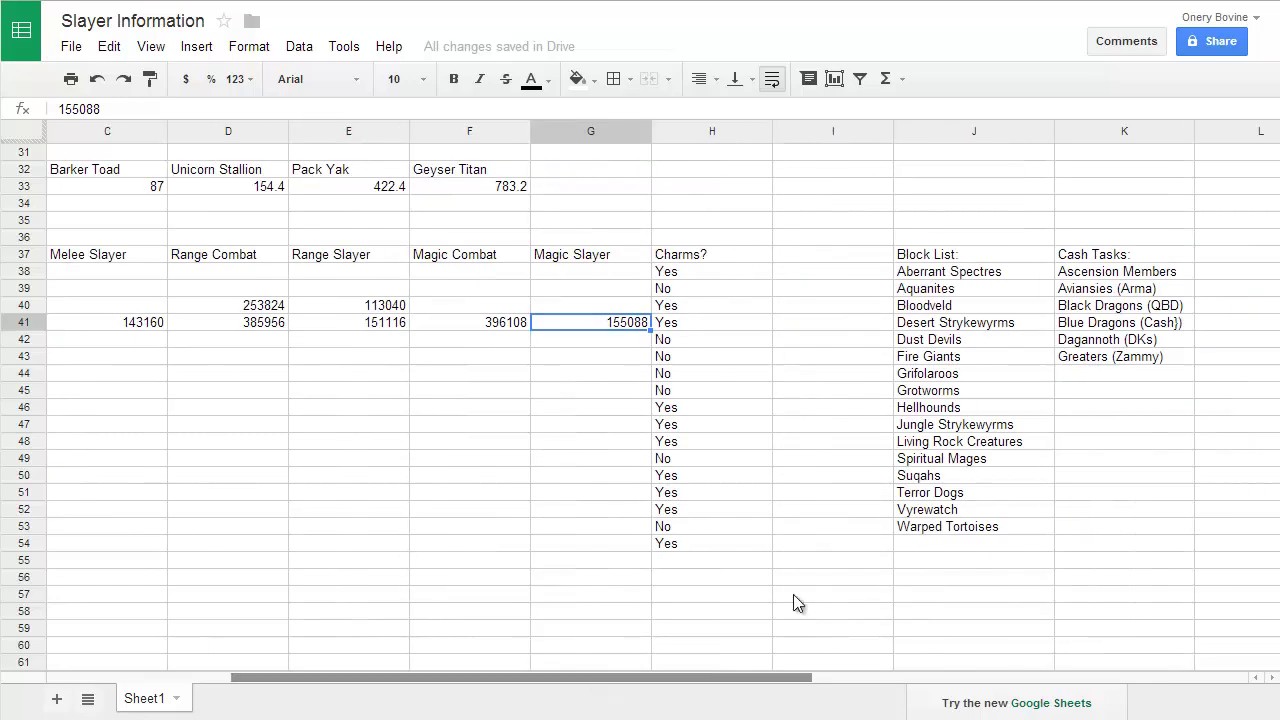
{"action": "left_click", "coordinate": [960, 268]}
{"action": "left_click", "coordinate": [950, 290]}
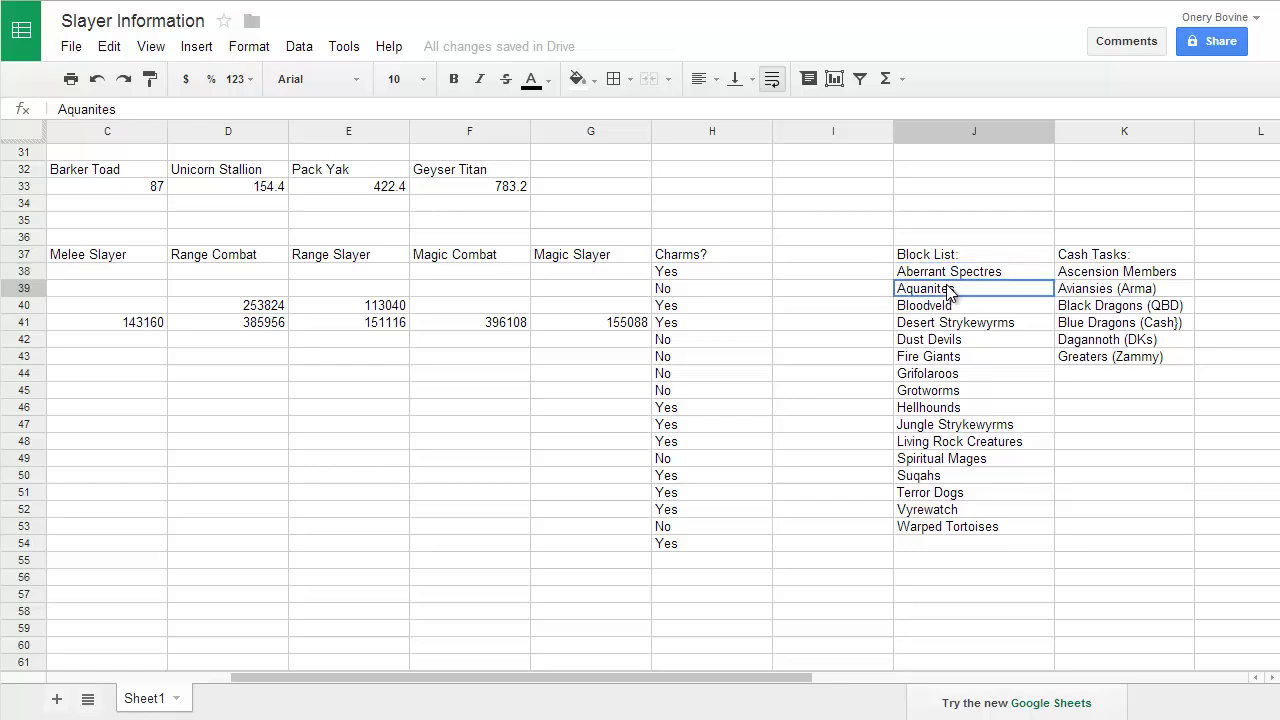
{"action": "left_click", "coordinate": [952, 306]}
{"action": "left_click", "coordinate": [952, 323]}
{"action": "left_click", "coordinate": [946, 341]}
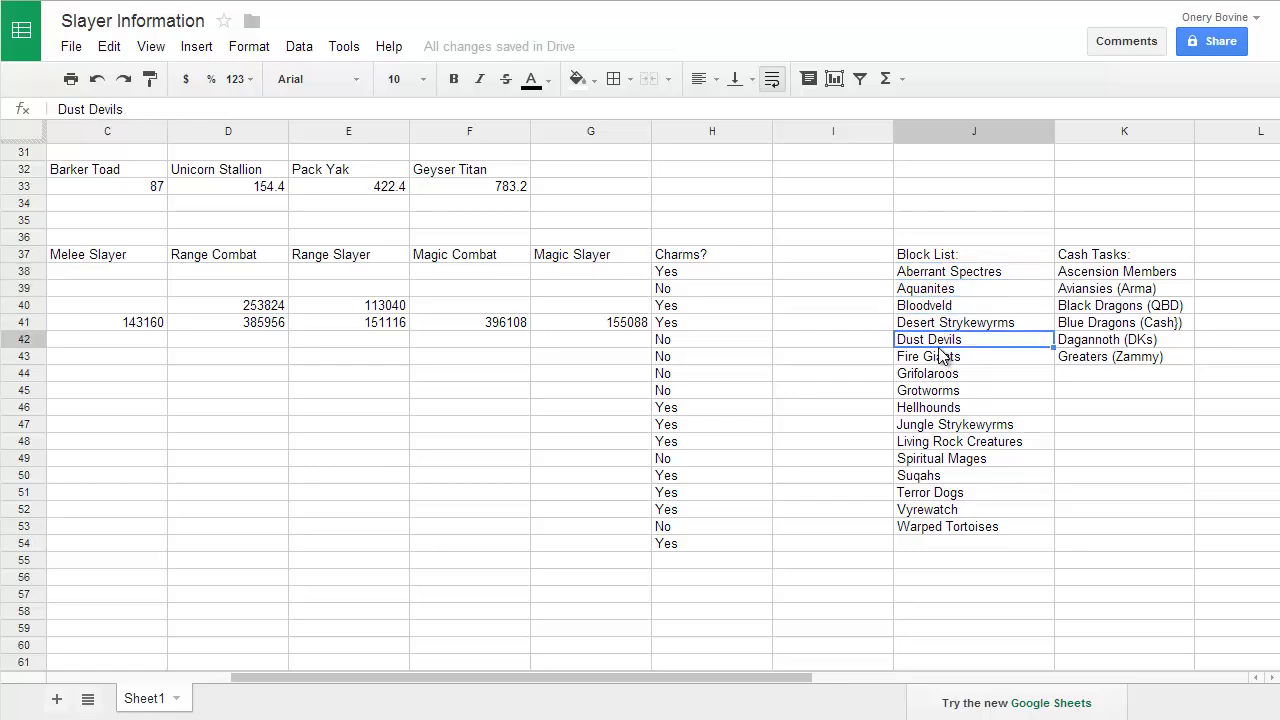
{"action": "left_click", "coordinate": [940, 352]}
{"action": "left_click", "coordinate": [938, 378]}
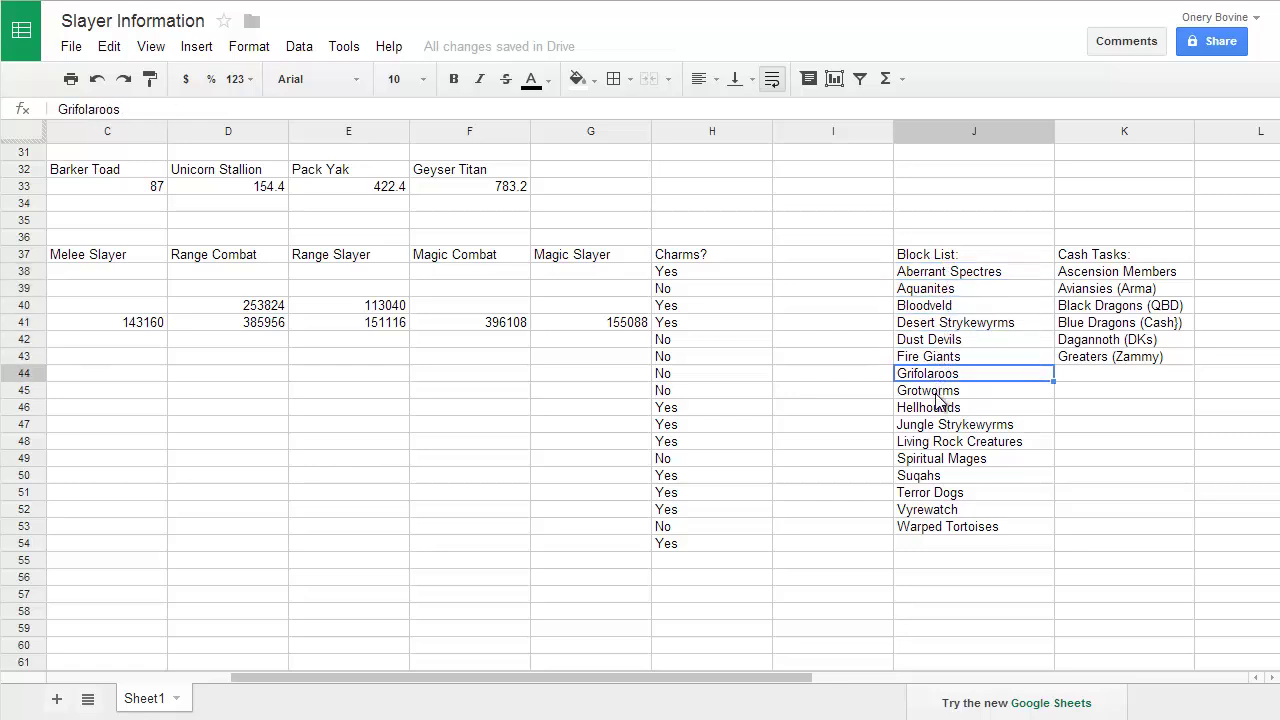
{"action": "left_click", "coordinate": [938, 395]}
{"action": "left_click", "coordinate": [938, 410]}
{"action": "left_click", "coordinate": [938, 426]}
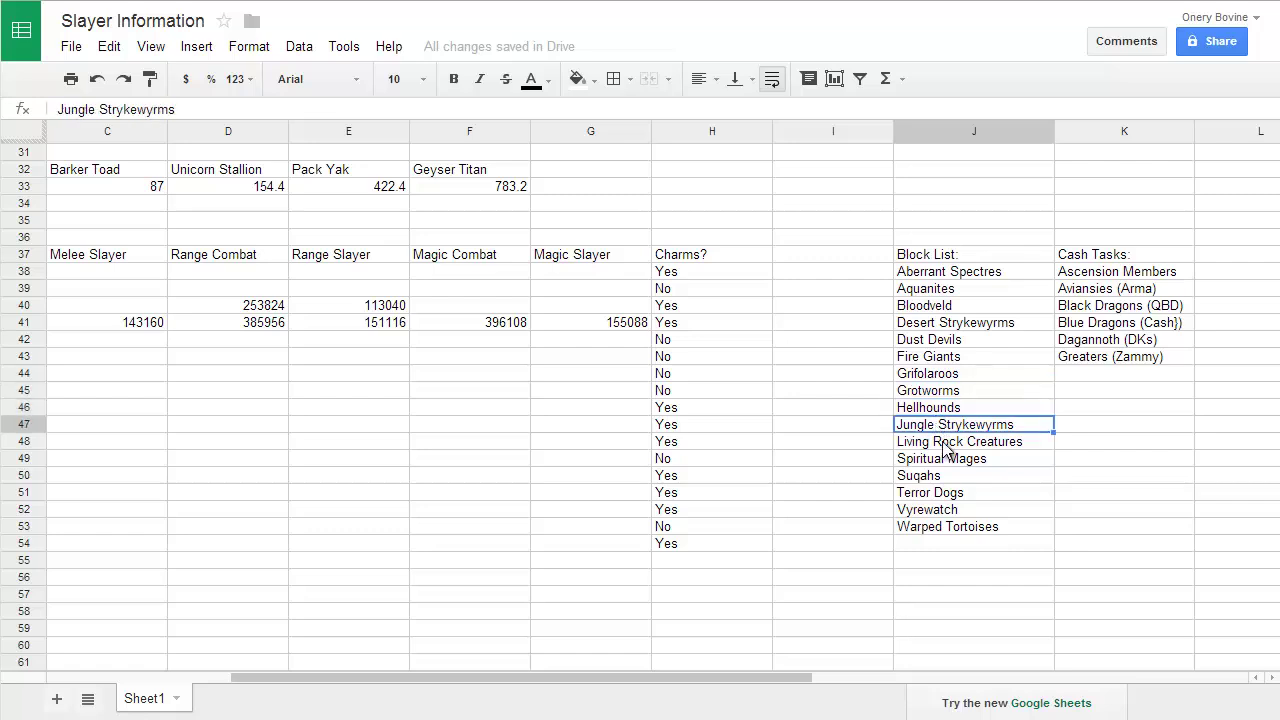
{"action": "left_click", "coordinate": [943, 442]}
{"action": "left_click", "coordinate": [947, 458]}
{"action": "left_click", "coordinate": [948, 477]}
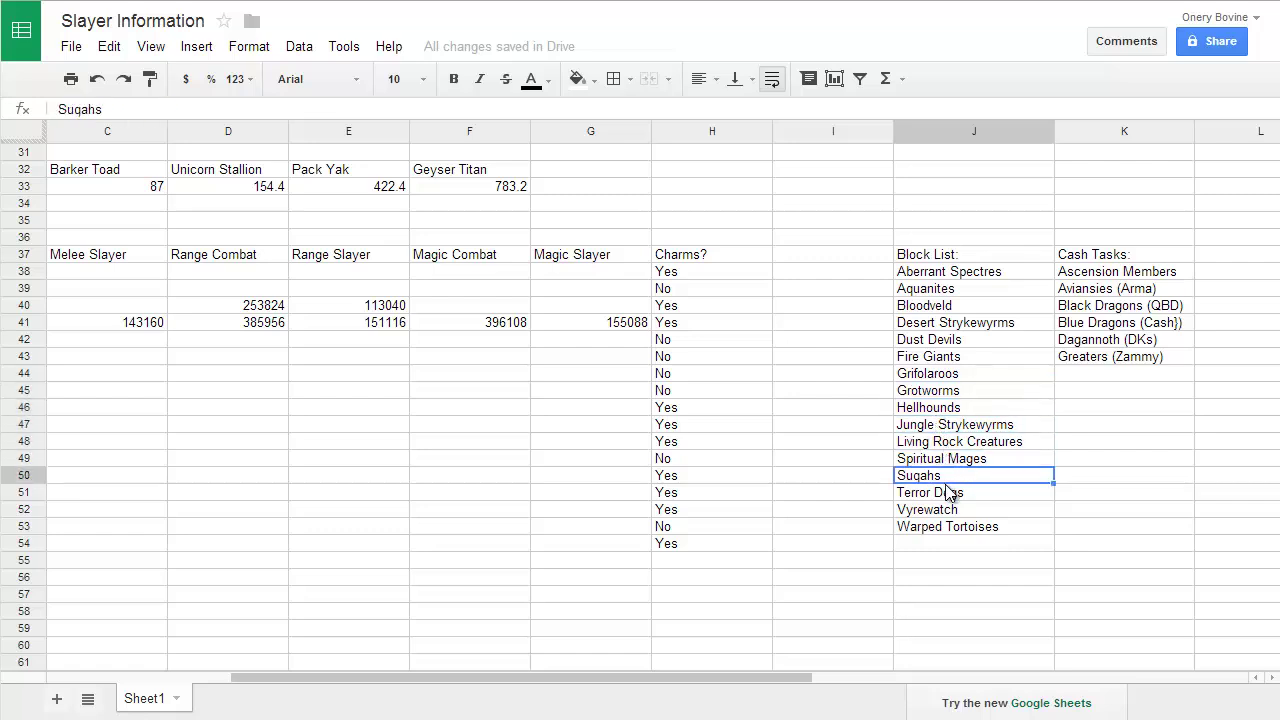
{"action": "left_click", "coordinate": [950, 493]}
{"action": "left_click", "coordinate": [951, 510]}
{"action": "left_click", "coordinate": [952, 527]}
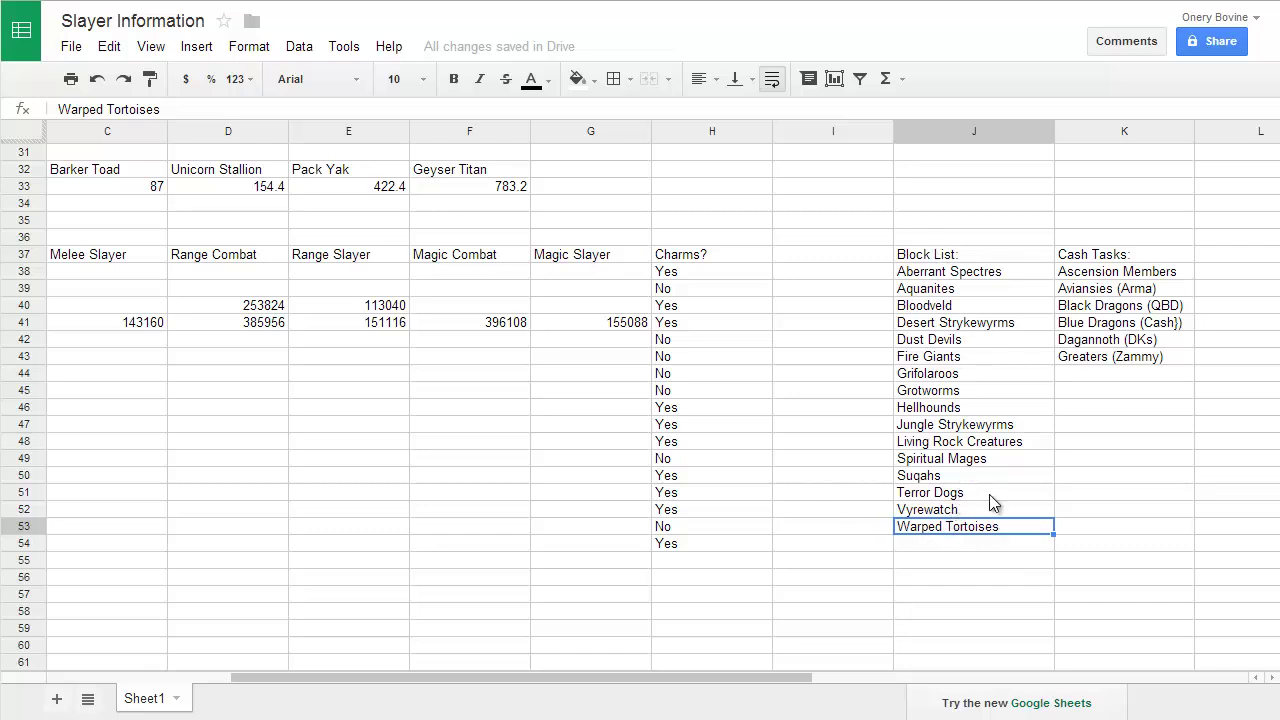
Revisit individual Block List entries, including Spiritual Mages, Grifolaroos, Grotworms, Dust Devils and Desert Strykewyrms
{"action": "left_click", "coordinate": [978, 462]}
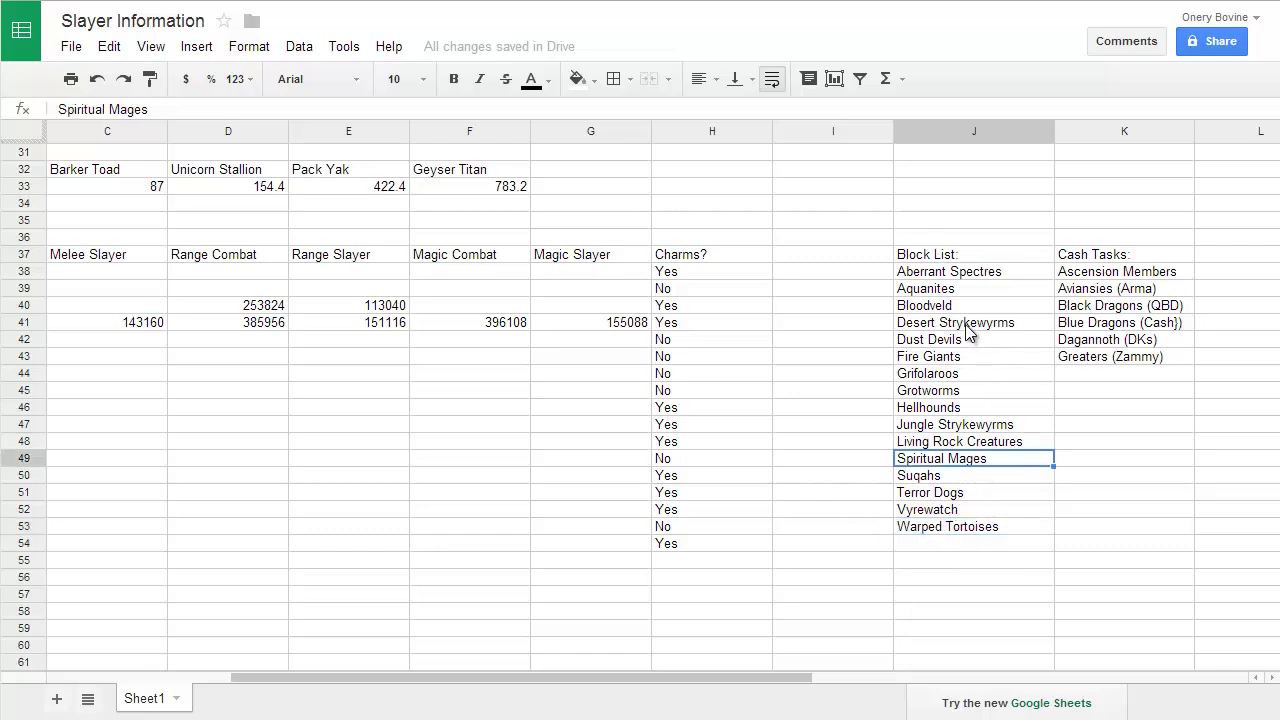
{"action": "left_click", "coordinate": [938, 377]}
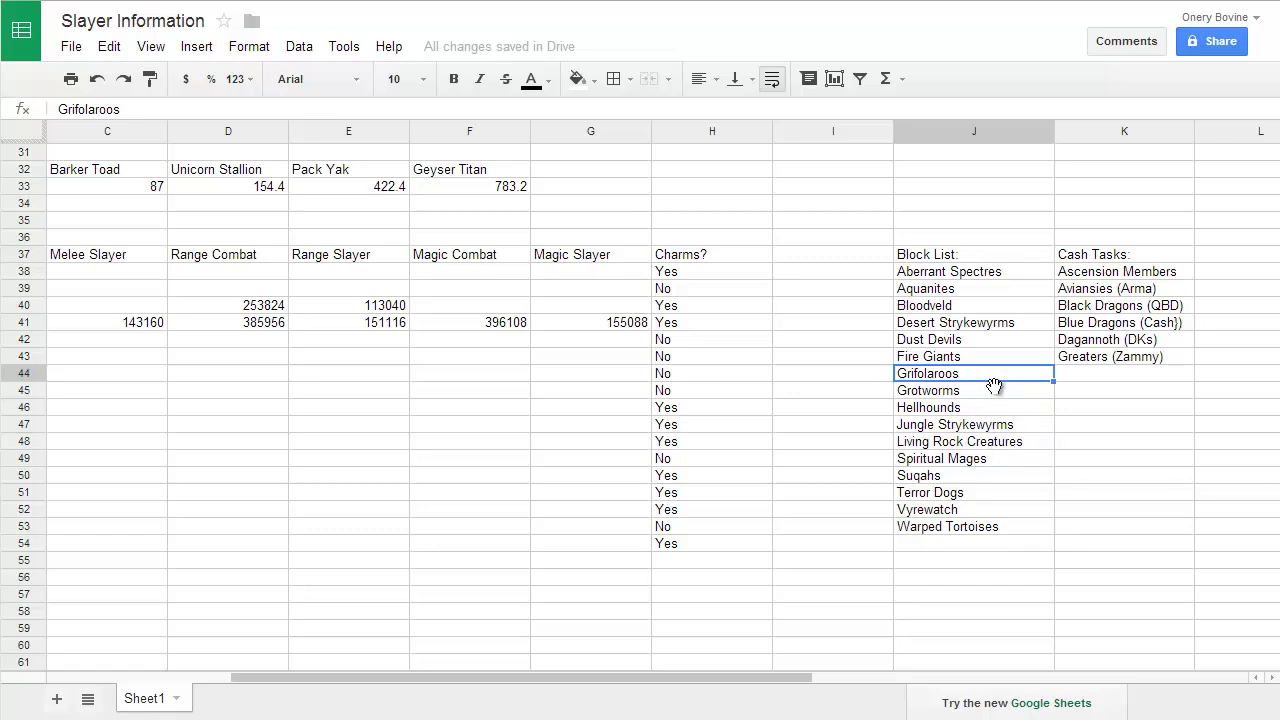
{"action": "left_click", "coordinate": [978, 441]}
{"action": "left_click", "coordinate": [980, 390]}
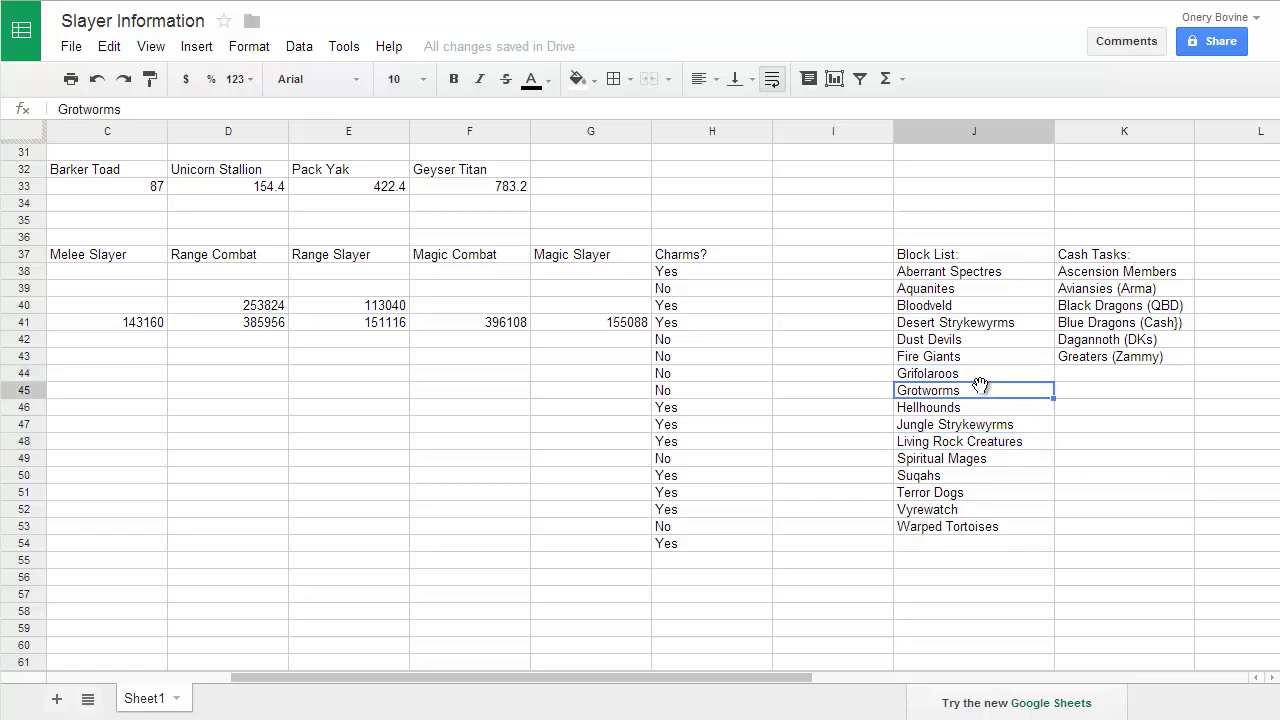
{"action": "left_click", "coordinate": [979, 373]}
{"action": "left_click", "coordinate": [980, 406]}
{"action": "left_click", "coordinate": [981, 391]}
{"action": "left_click", "coordinate": [1104, 276]}
{"action": "left_click", "coordinate": [957, 343]}
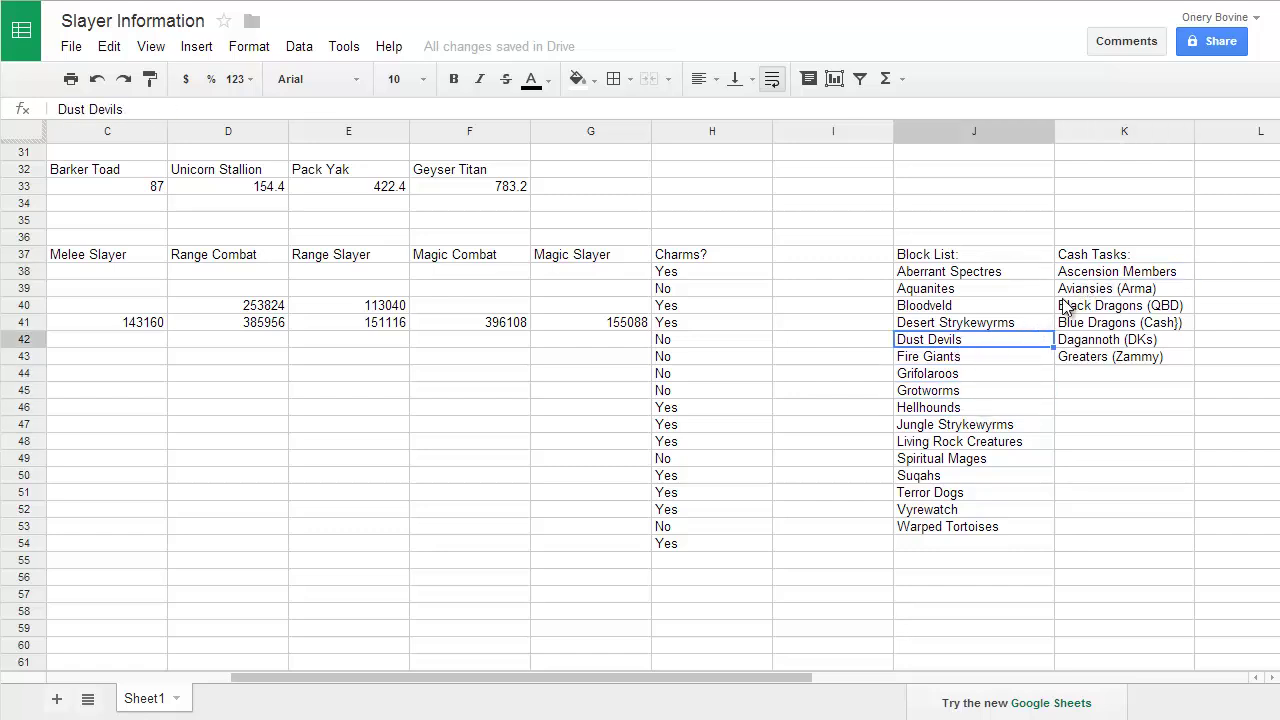
{"action": "left_click", "coordinate": [971, 330]}
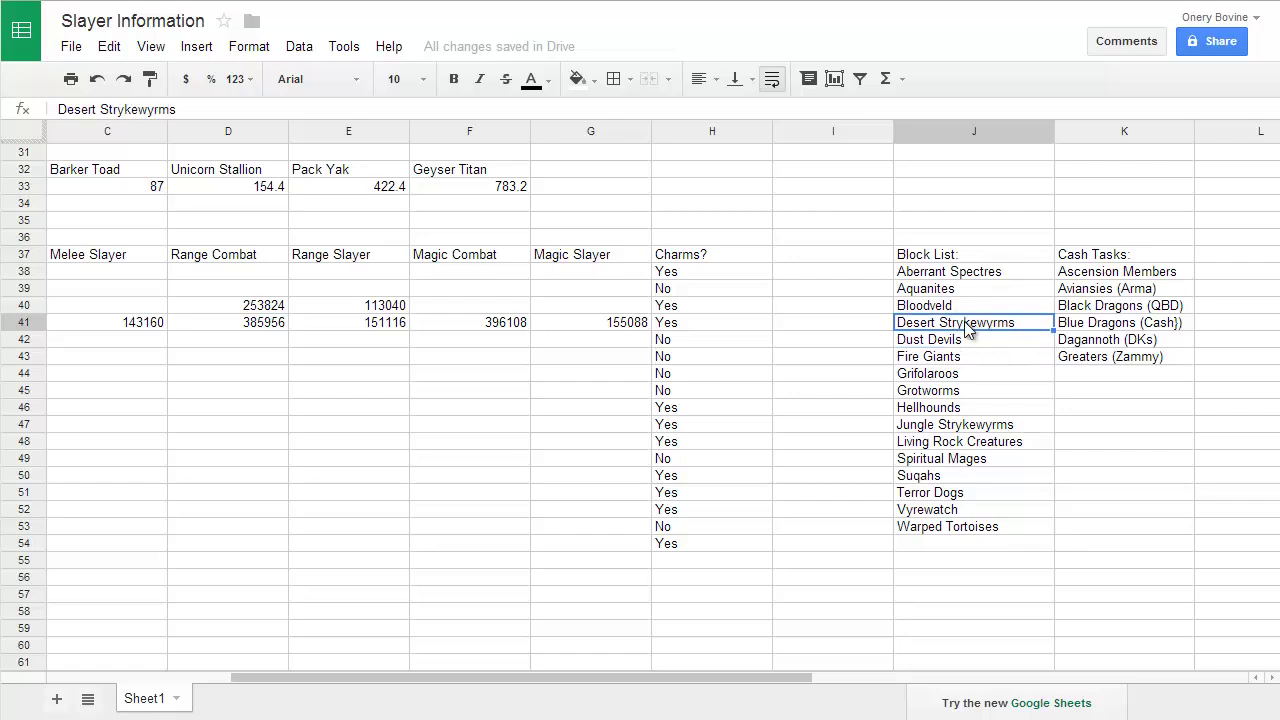
{"action": "left_click", "coordinate": [972, 380]}
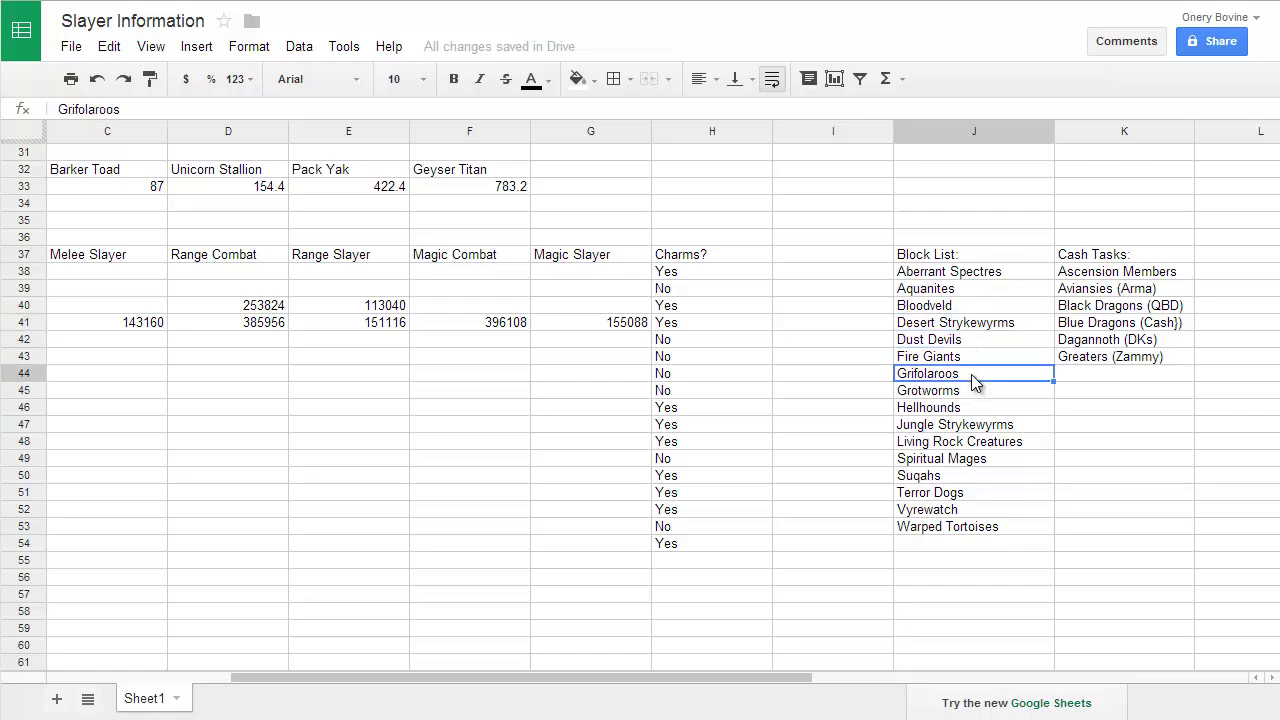
{"action": "left_click", "coordinate": [970, 460]}
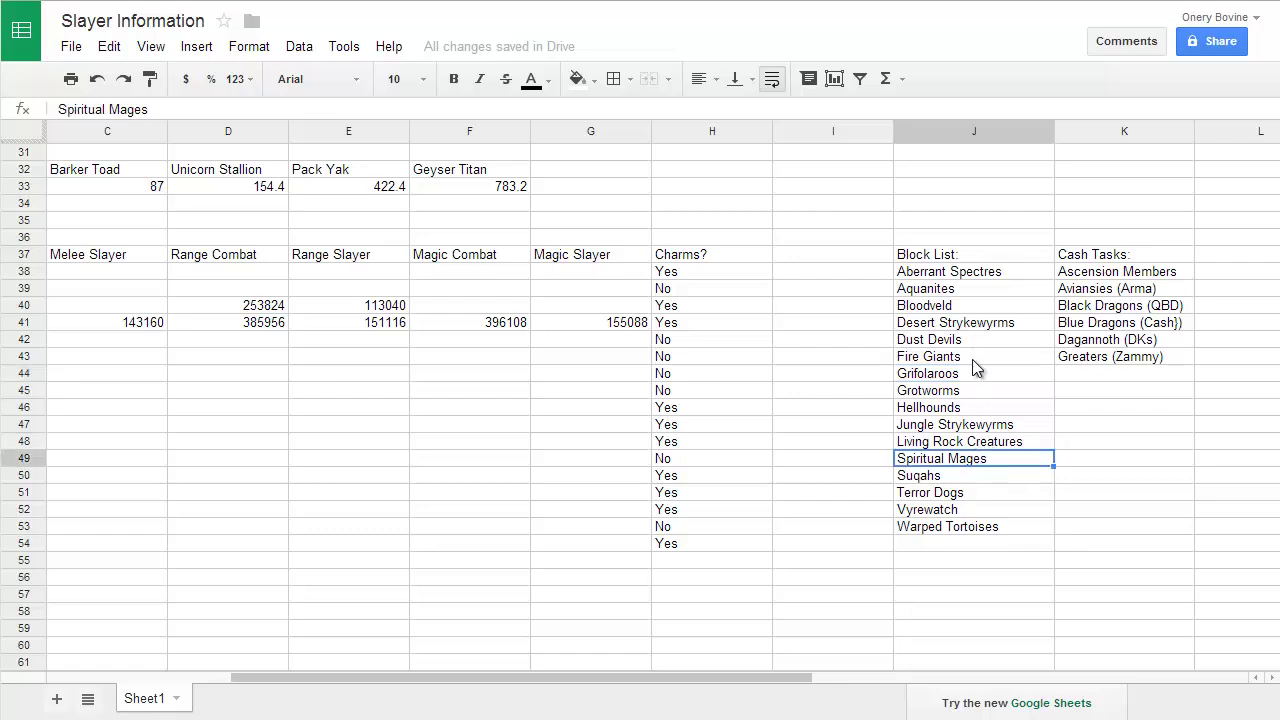
{"action": "left_click", "coordinate": [997, 334]}
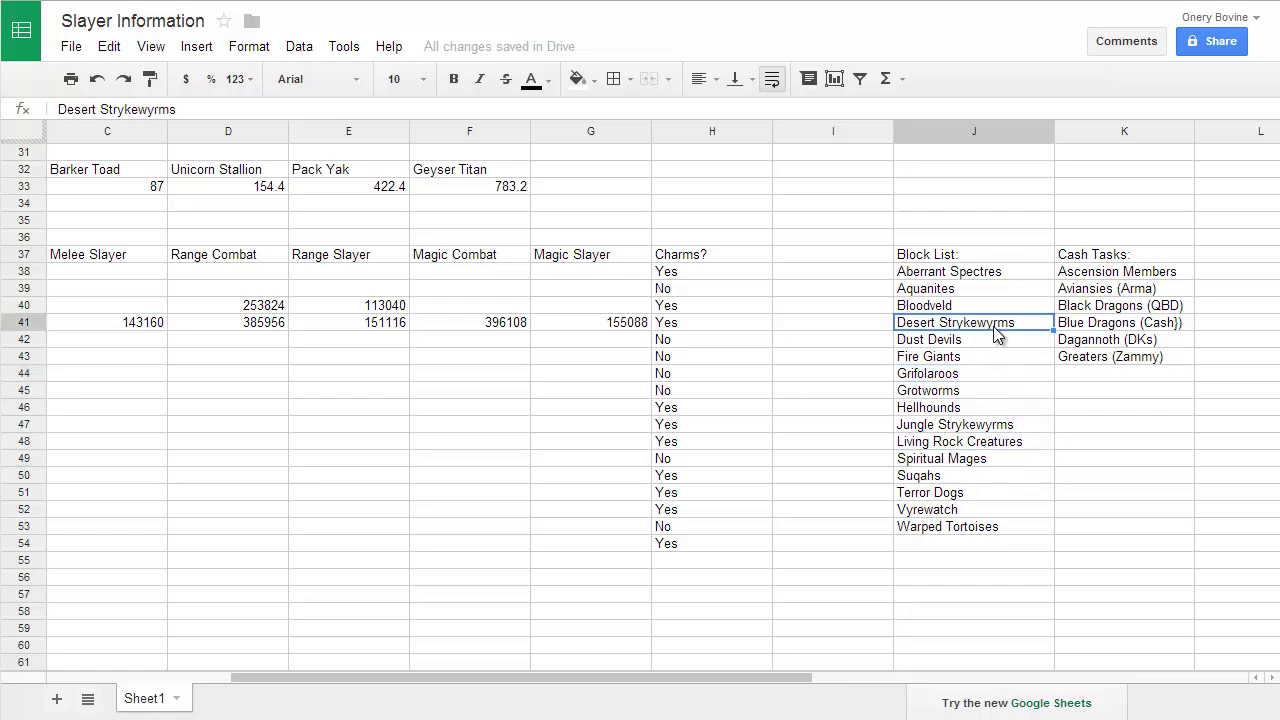
Review the Cash Tasks column from Ascension Members down to Blue Dragons
{"action": "left_click", "coordinate": [1120, 289]}
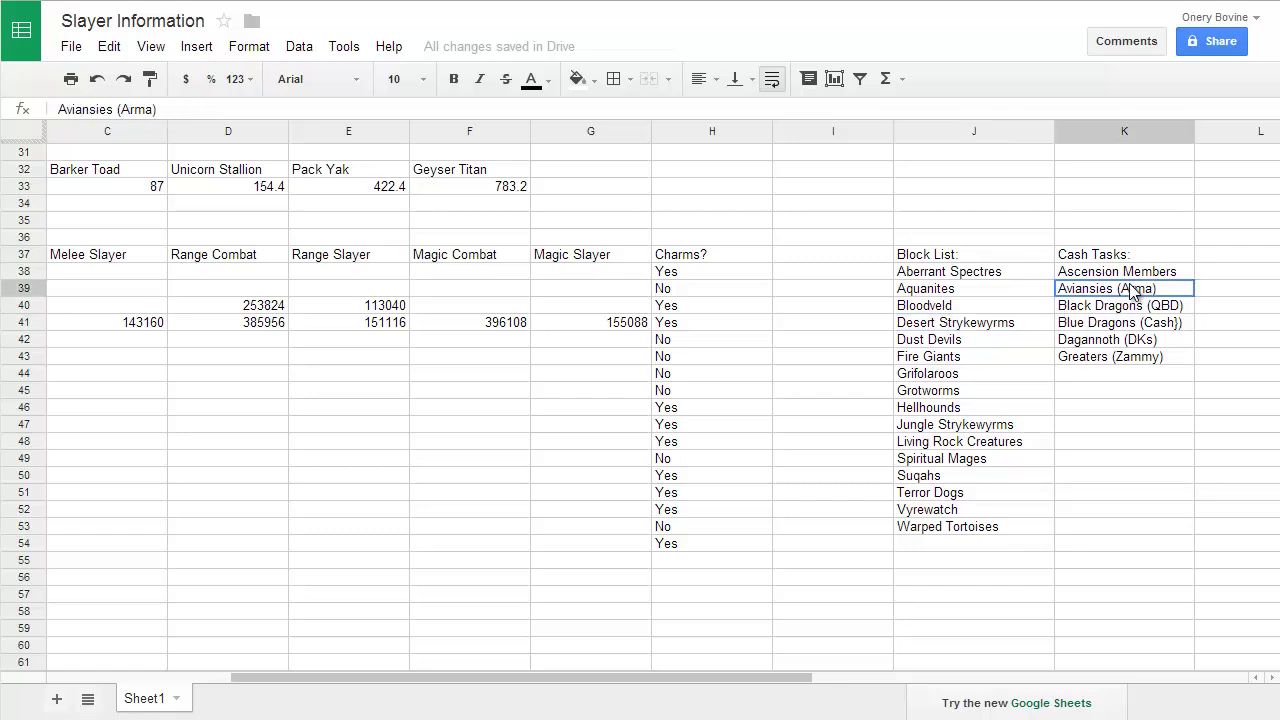
{"action": "left_click", "coordinate": [1114, 275]}
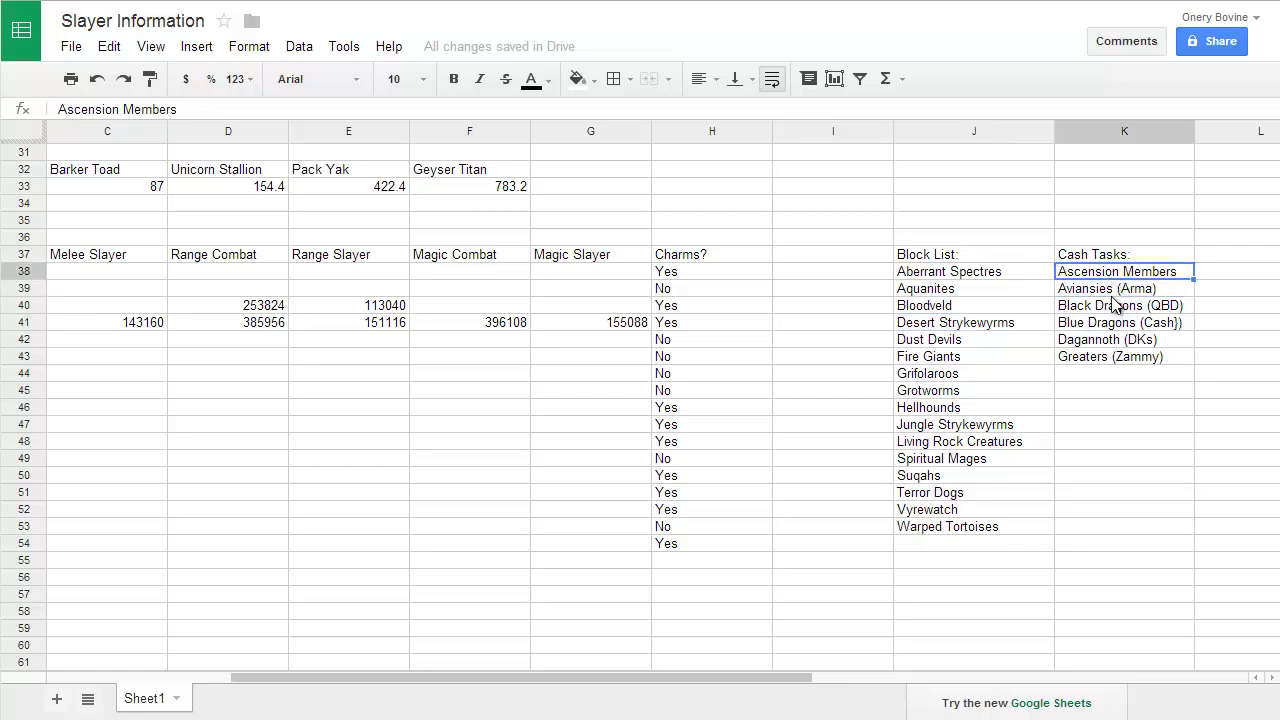
{"action": "left_click", "coordinate": [1118, 293]}
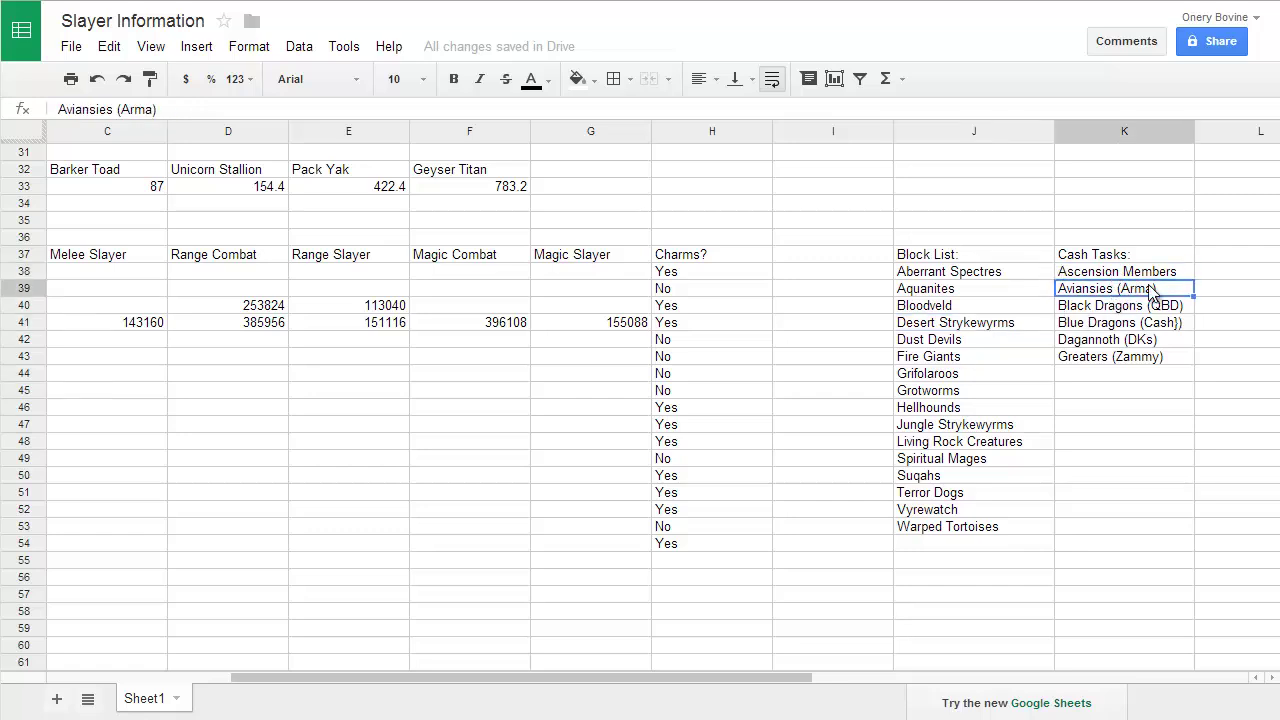
{"action": "left_click", "coordinate": [1138, 306]}
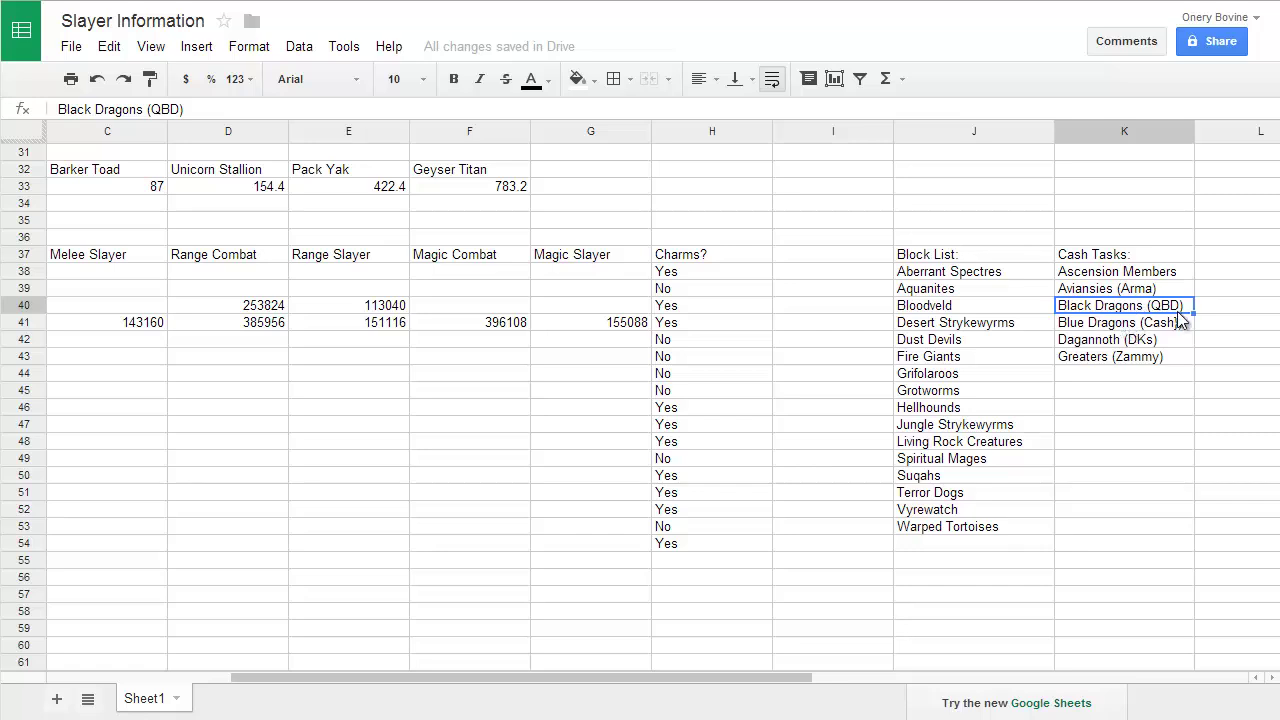
{"action": "left_click", "coordinate": [1137, 325]}
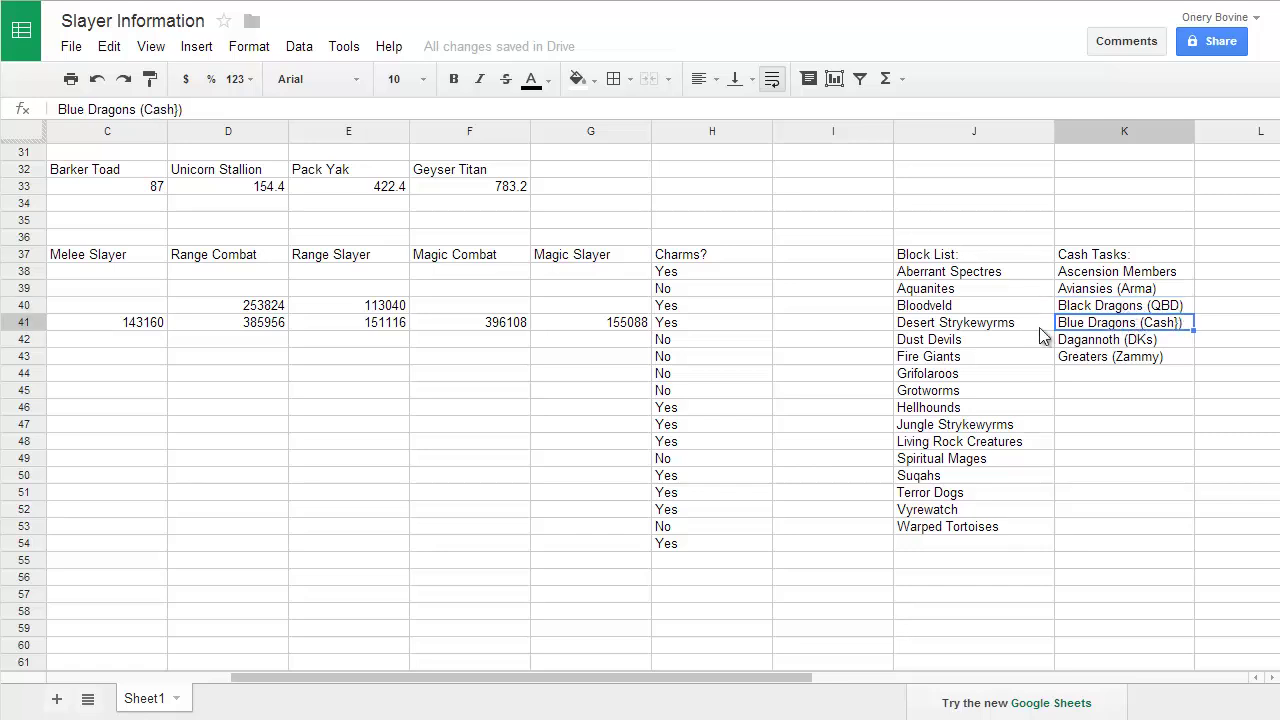
Remove the stray curly brace from the Blue Dragons entry under Cash Tasks so it reads "Blue Dragons (Cash)"
{"action": "triple_click", "coordinate": [1177, 322]}
{"action": "left_click", "coordinate": [1180, 325]}
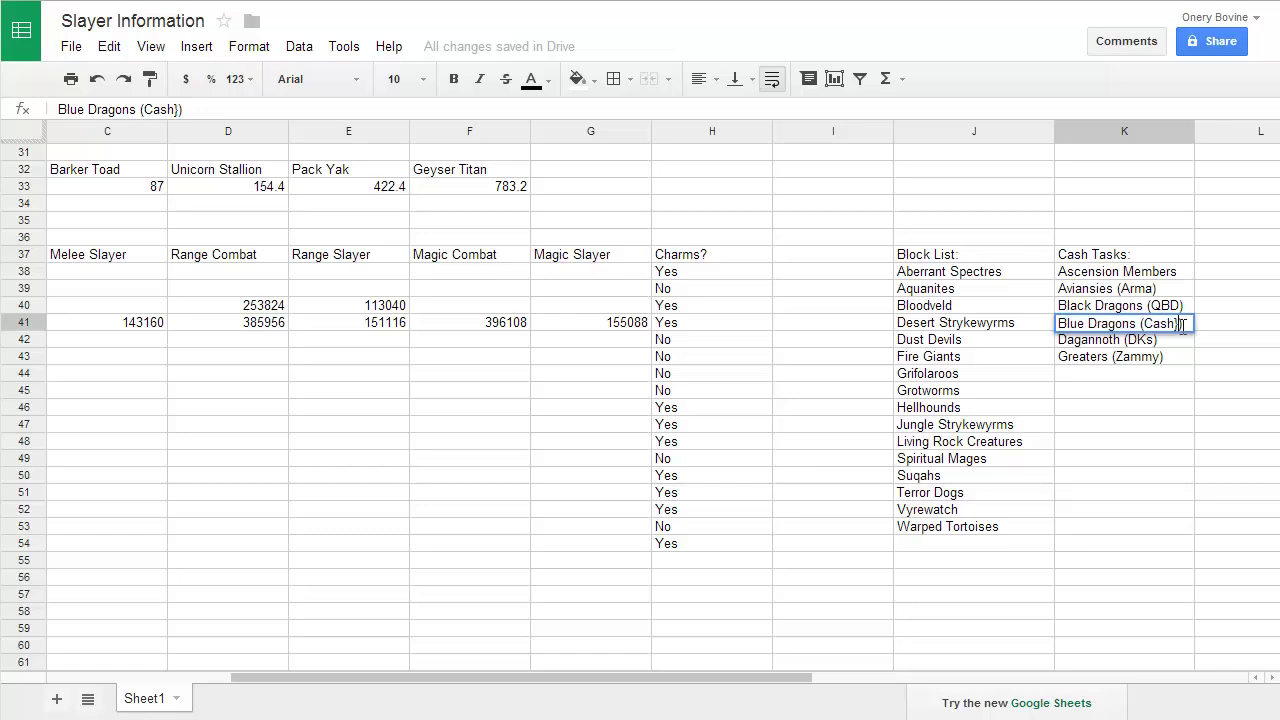
{"action": "left_click", "coordinate": [1178, 342]}
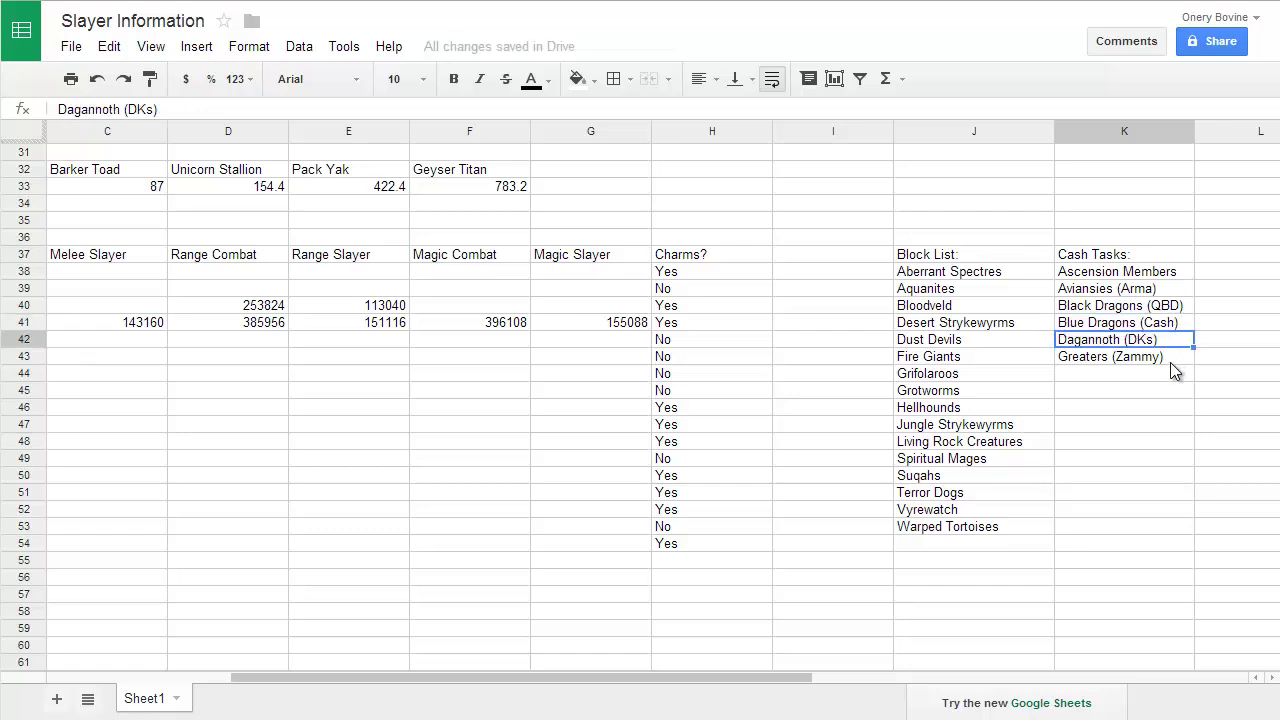
Review the Greaters (Zammy) cash task and go over the other Cash Tasks entries again
{"action": "left_click", "coordinate": [1170, 360]}
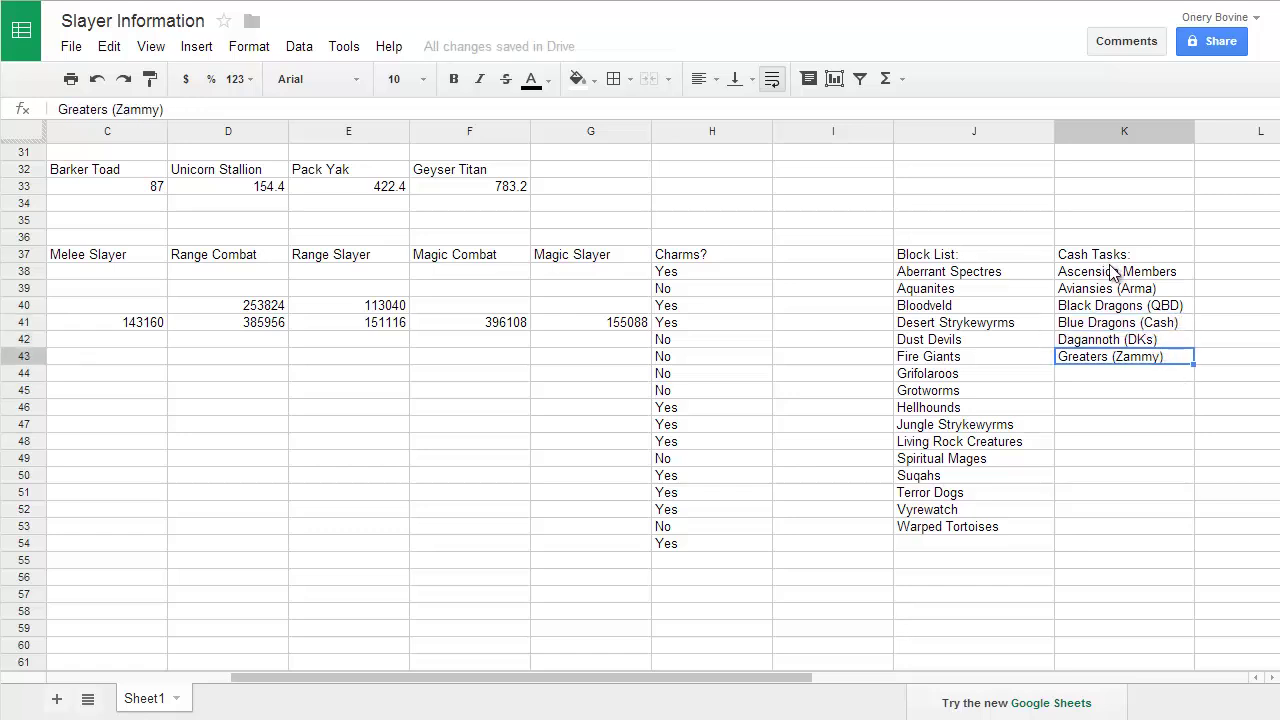
{"action": "left_click", "coordinate": [1113, 272]}
{"action": "left_click", "coordinate": [1125, 308]}
{"action": "left_click", "coordinate": [1127, 325]}
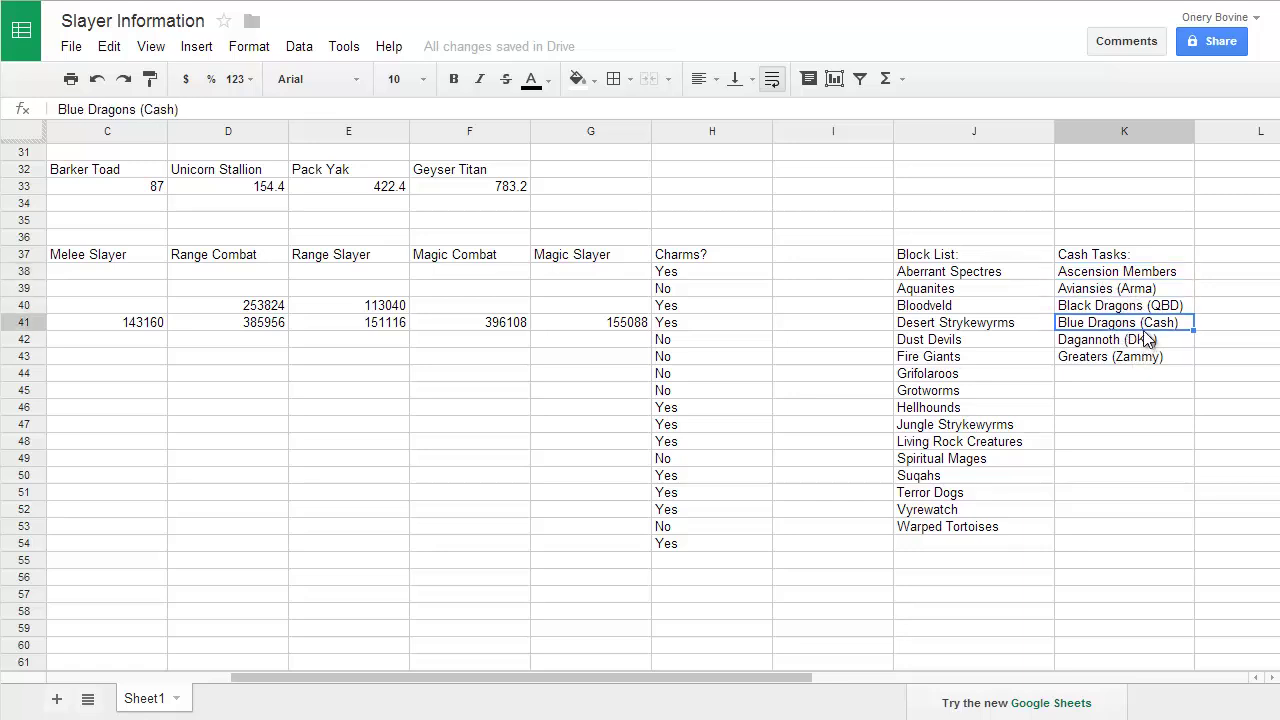
{"action": "left_click", "coordinate": [1146, 310]}
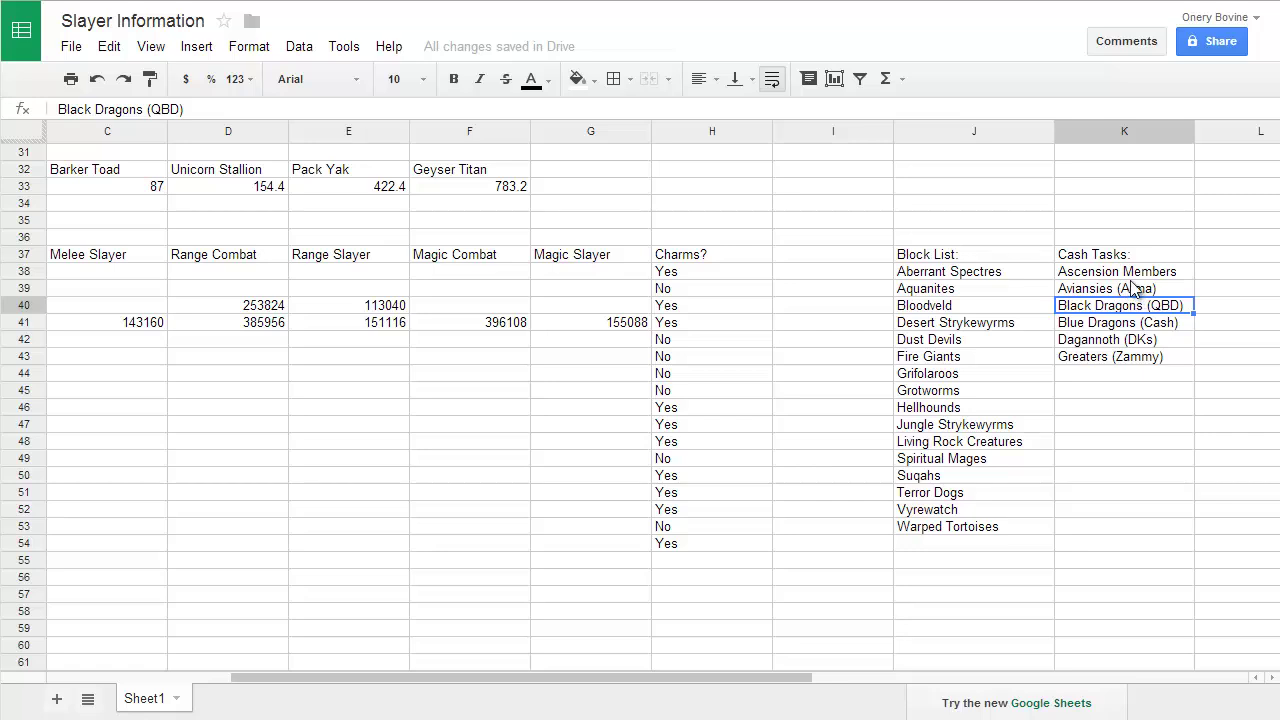
{"action": "left_click", "coordinate": [1134, 290]}
{"action": "left_click", "coordinate": [1140, 342]}
{"action": "left_click", "coordinate": [1141, 362]}
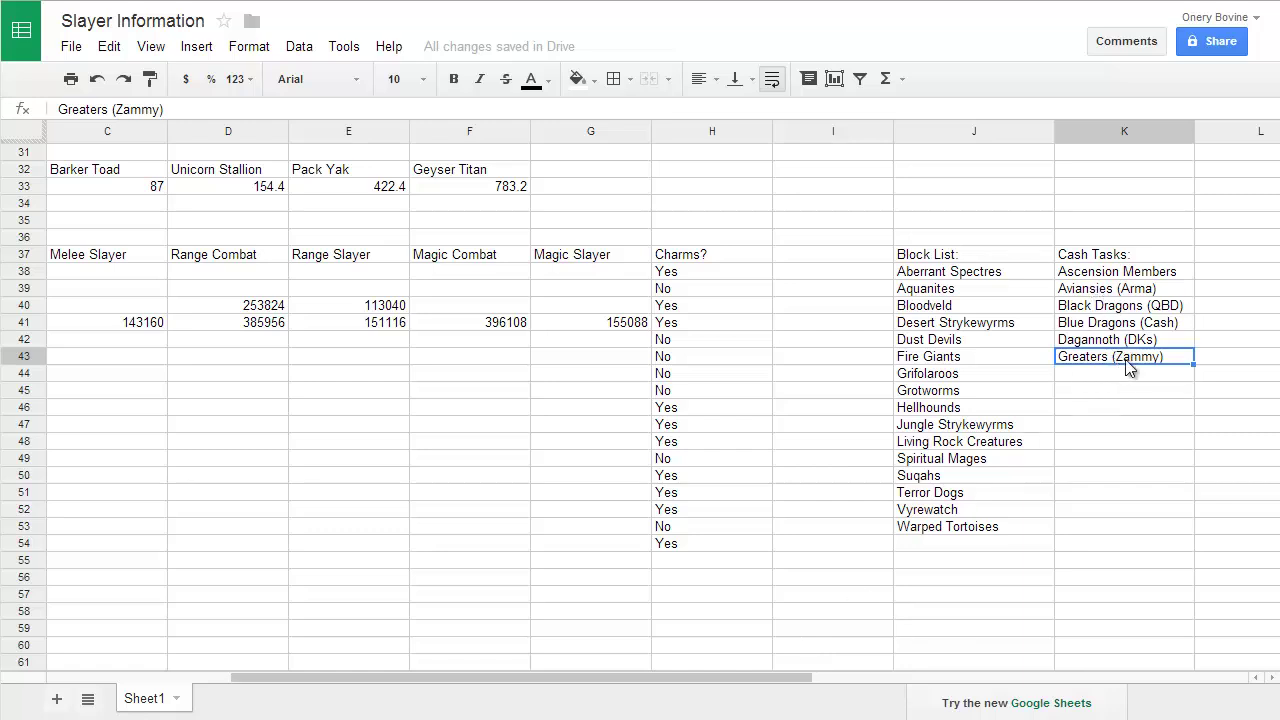
{"action": "key", "text": "Up"}
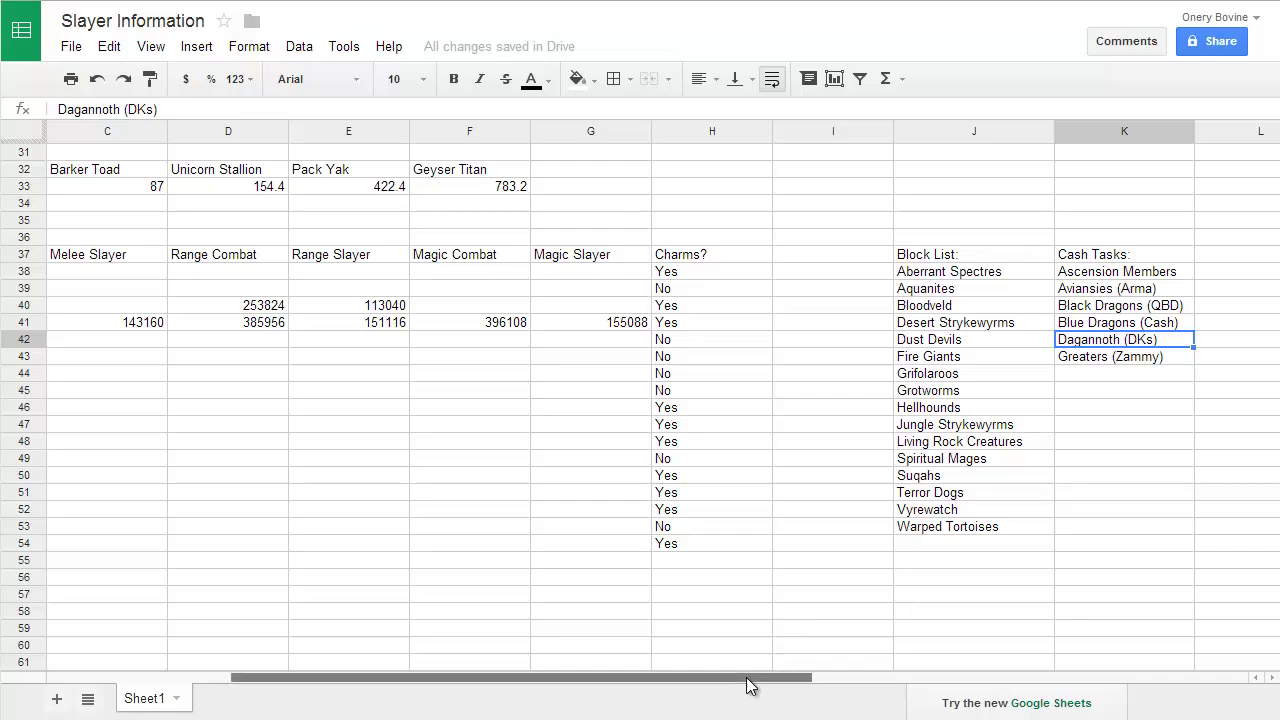
Return to the task names in column A and examine Iron Dragons, Mithril Dragons, Mutated Jadinkos, Ice Strykewyrms and Airuts
{"action": "left_click_drag", "start_coordinate": [748, 685], "coordinate": [471, 657]}
{"action": "left_click", "coordinate": [575, 341]}
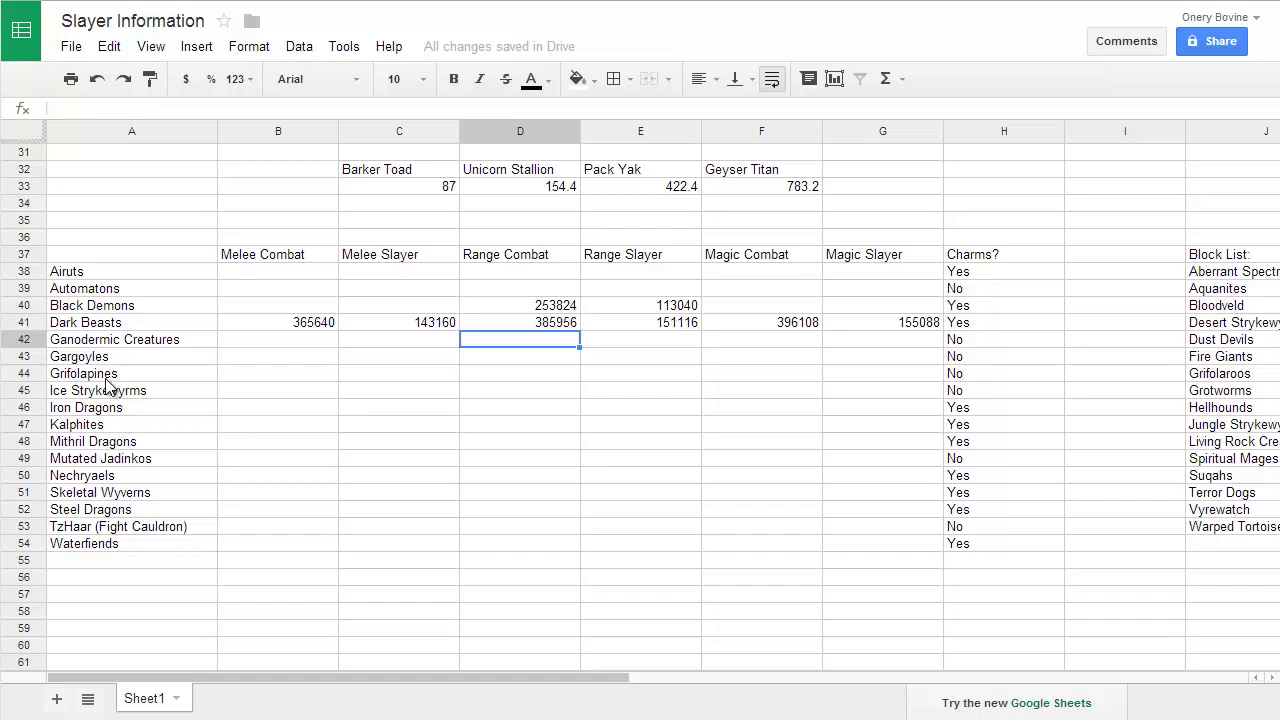
{"action": "left_click", "coordinate": [97, 410]}
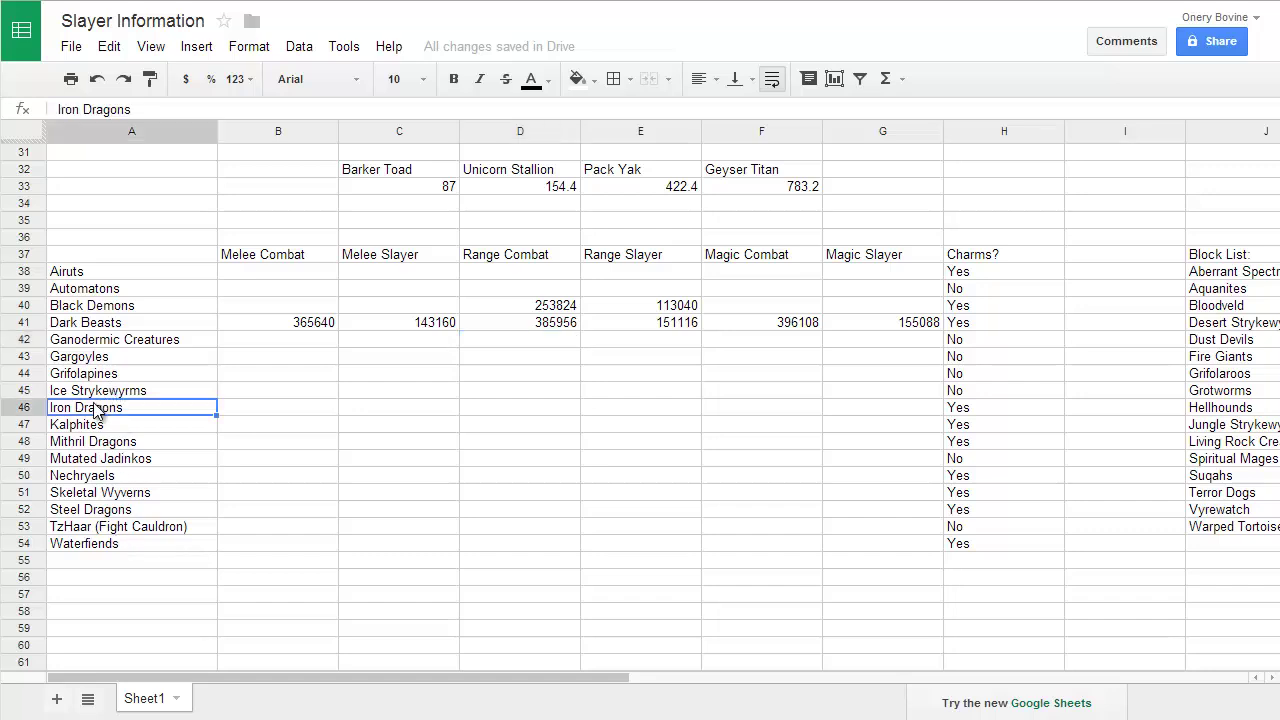
{"action": "left_click", "coordinate": [114, 460]}
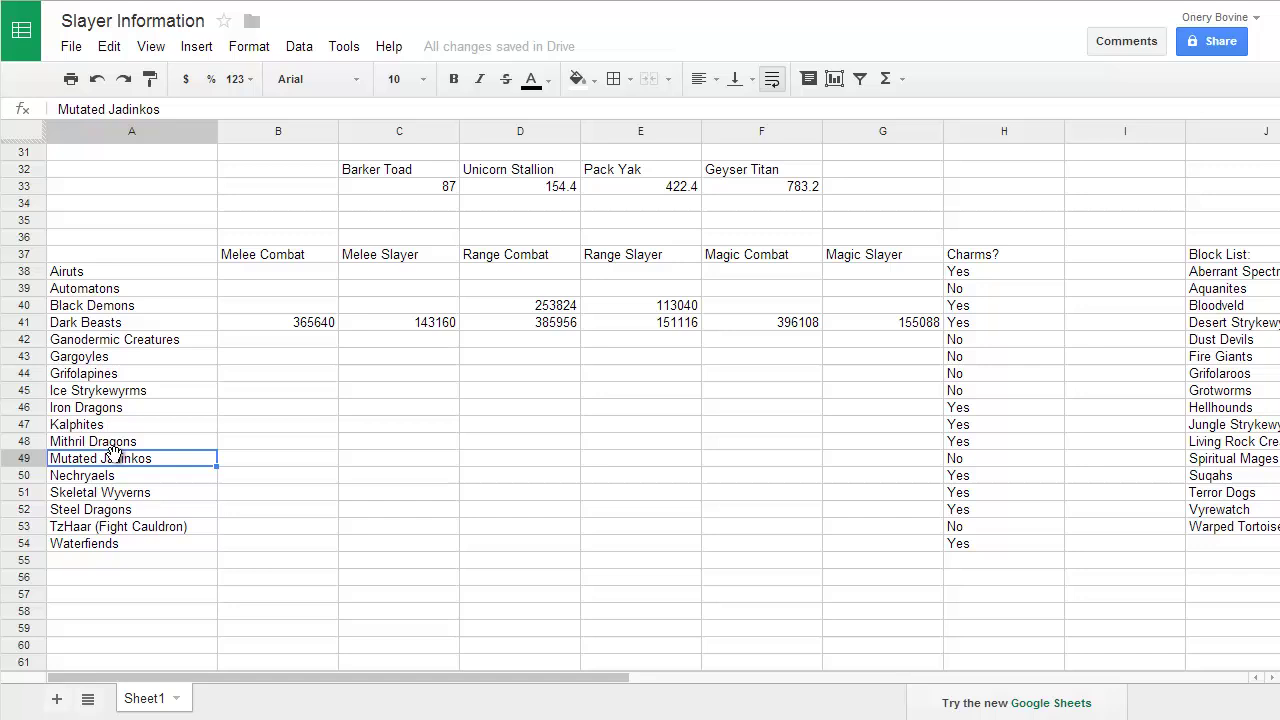
{"action": "left_click", "coordinate": [127, 393]}
{"action": "left_click", "coordinate": [128, 412]}
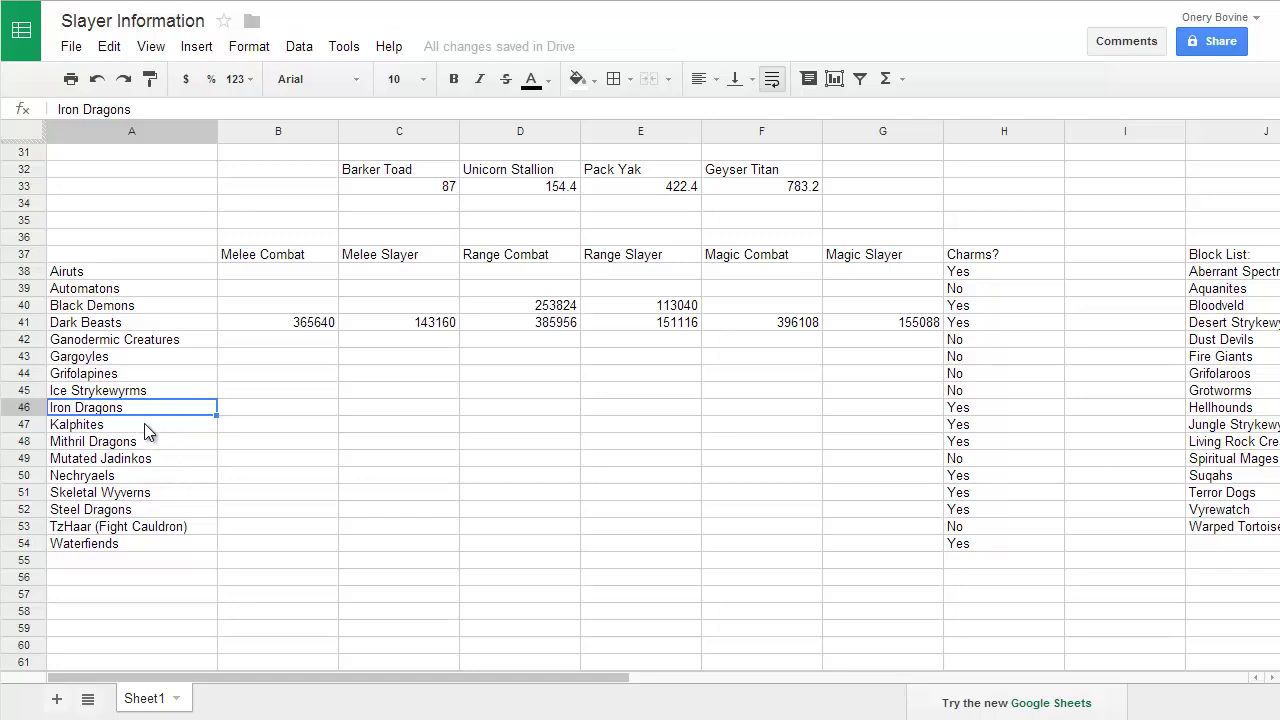
{"action": "left_click", "coordinate": [141, 444]}
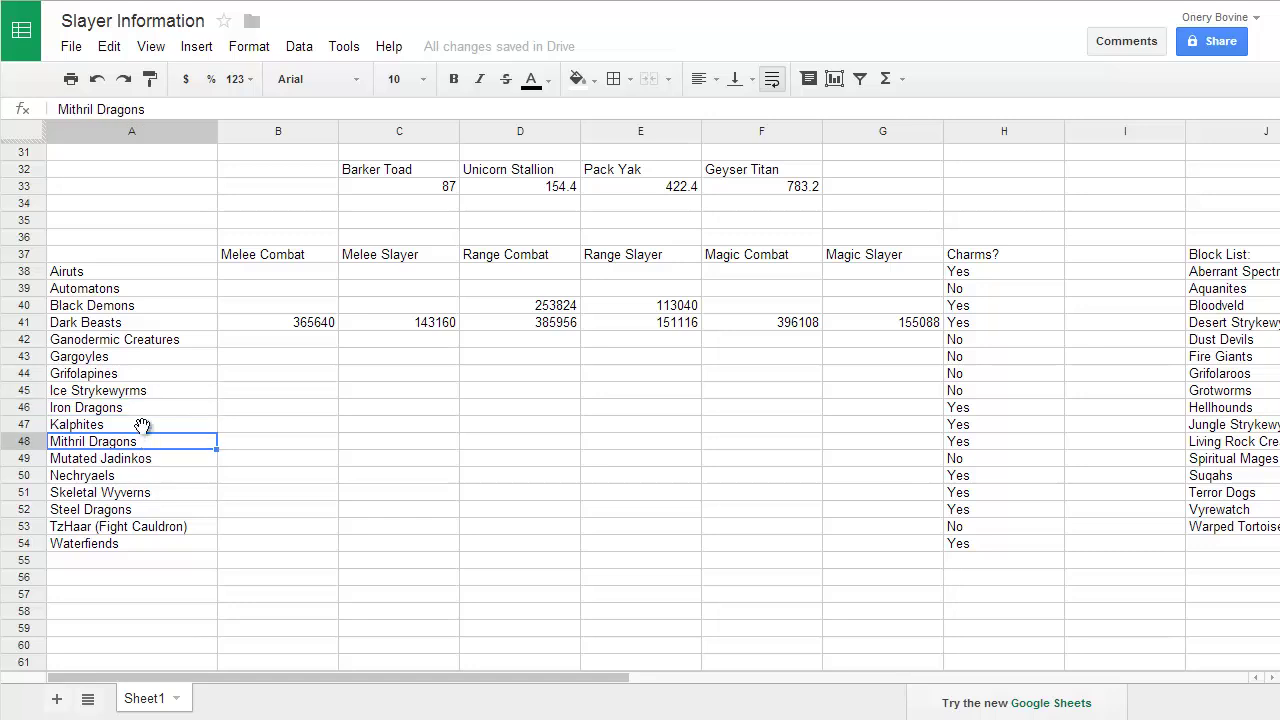
{"action": "left_click", "coordinate": [144, 409]}
{"action": "left_click", "coordinate": [148, 456]}
{"action": "left_click", "coordinate": [149, 410]}
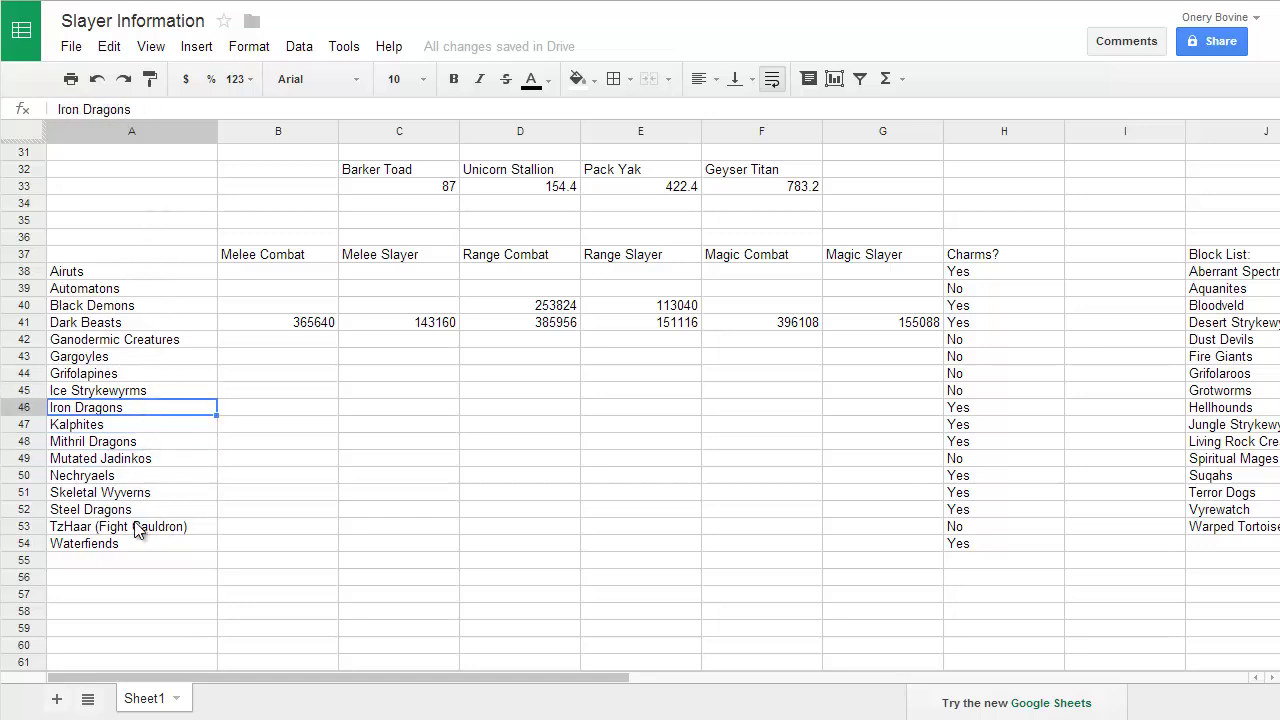
{"action": "left_click", "coordinate": [126, 275]}
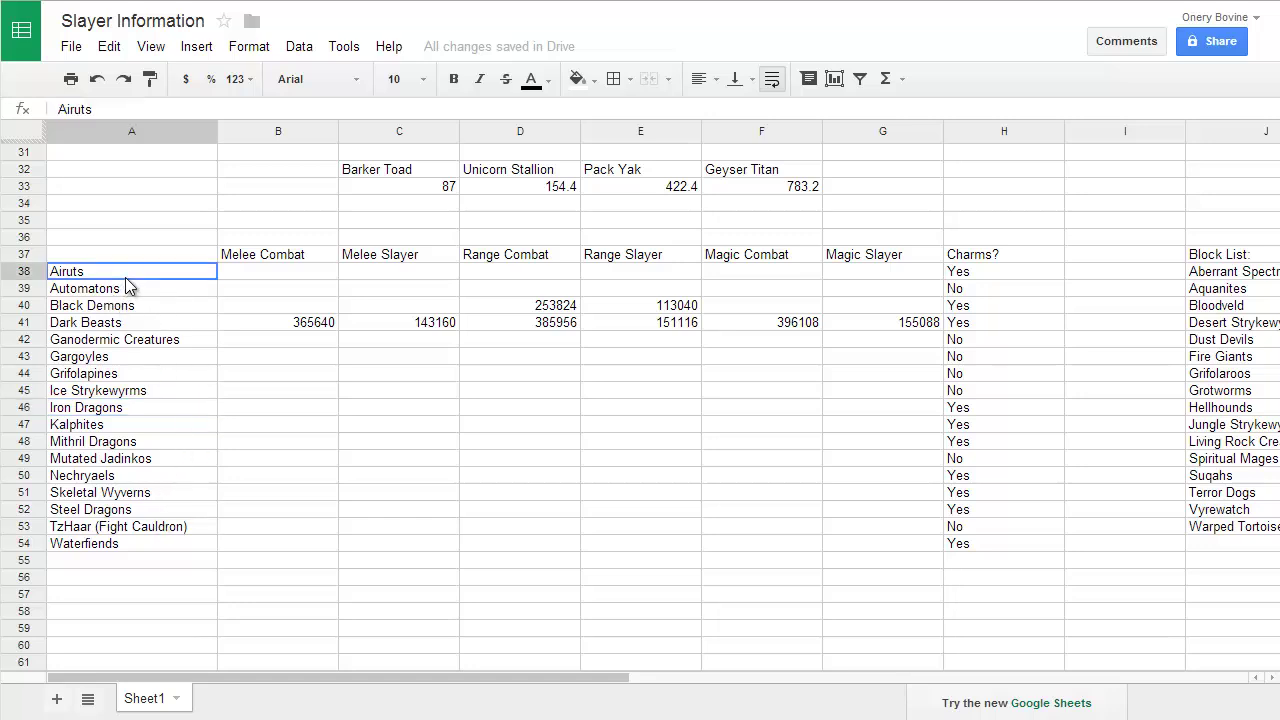
Examine the TzHaar (Fight Cauldron) and Waterfiends entries at the end of the task list in column A
{"action": "left_click", "coordinate": [159, 526]}
{"action": "left_click", "coordinate": [141, 541]}
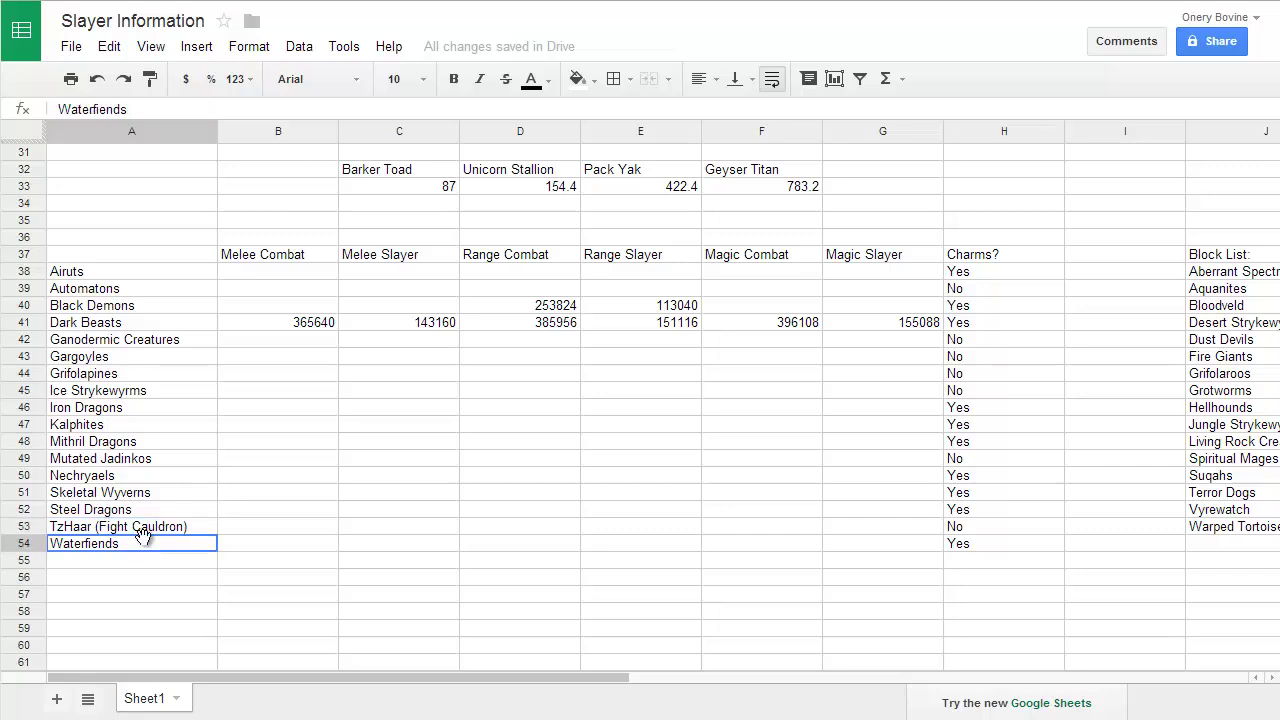
{"action": "left_click", "coordinate": [151, 528]}
{"action": "left_click", "coordinate": [141, 541]}
{"action": "left_click", "coordinate": [146, 529]}
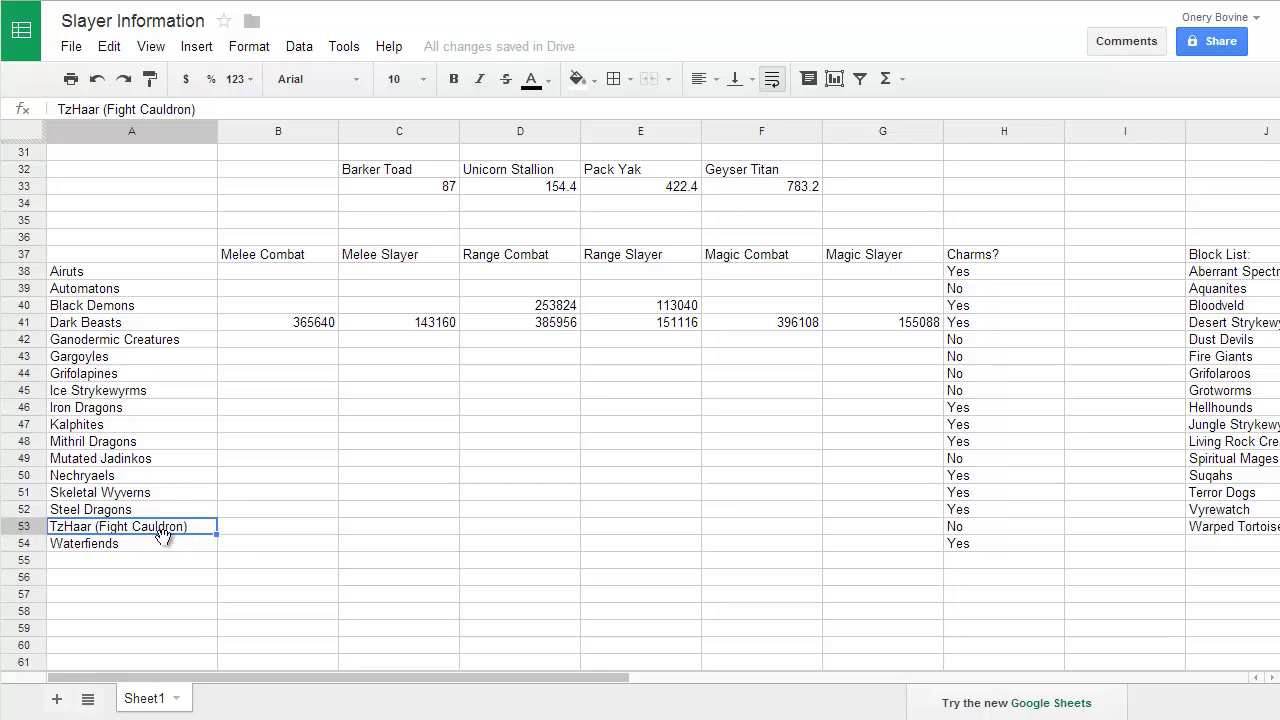
{"action": "left_click", "coordinate": [166, 545]}
{"action": "left_click", "coordinate": [170, 531]}
{"action": "left_click", "coordinate": [165, 544]}
{"action": "left_click", "coordinate": [178, 528]}
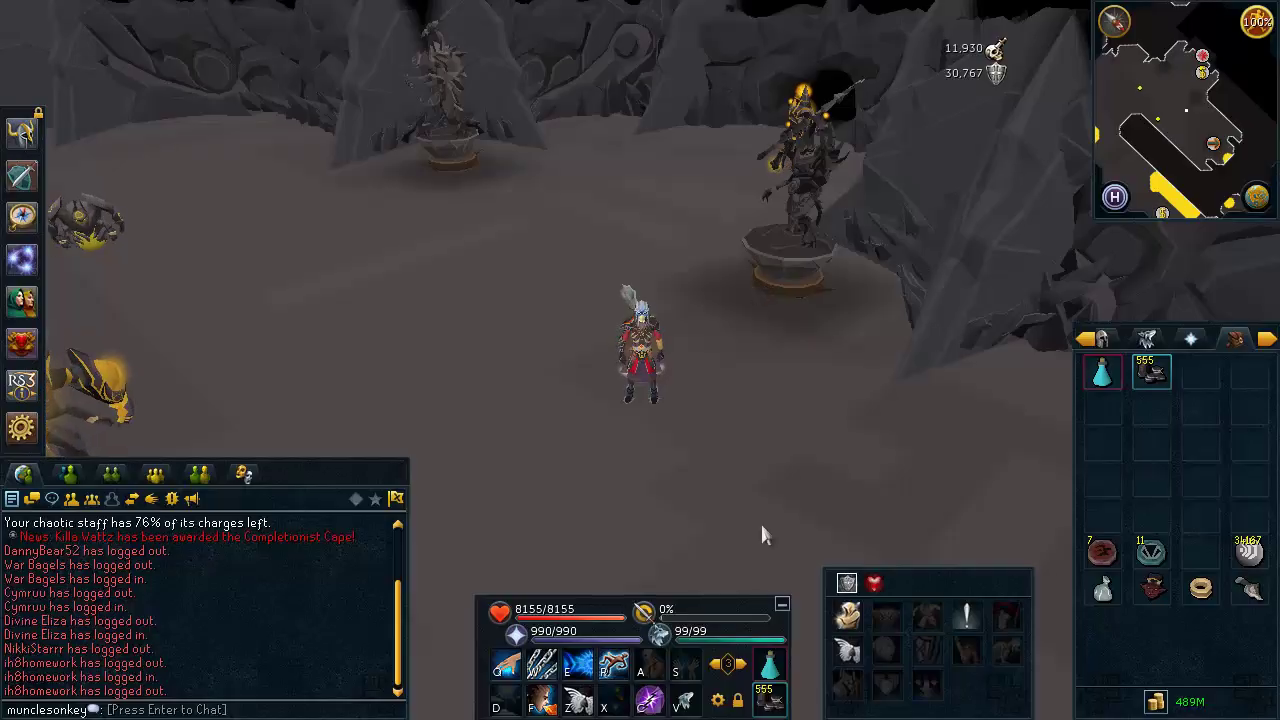
Switch to RuneScape and run through the dark cave to the red fairy ring to travel to the meadow's fairy ring
{"action": "left_click", "coordinate": [762, 525]}
{"action": "key", "text": "Left"}
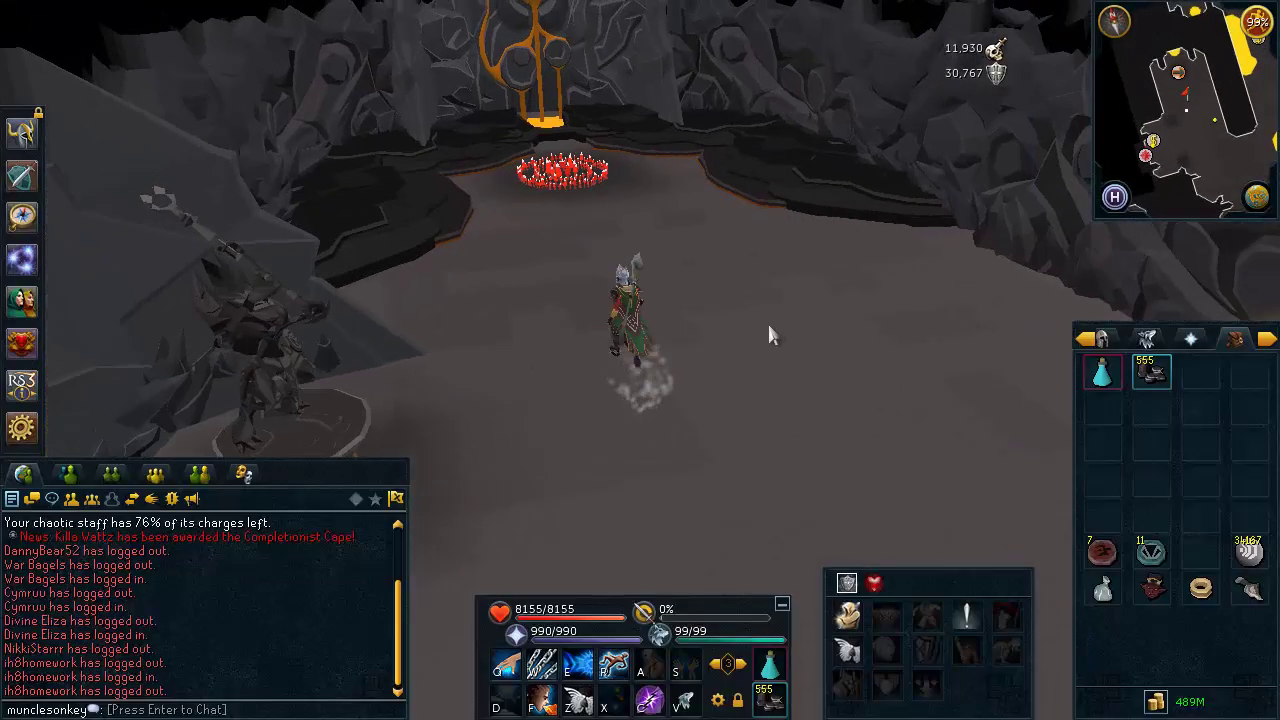
{"action": "left_click", "coordinate": [589, 208]}
{"action": "key", "text": "Right"}
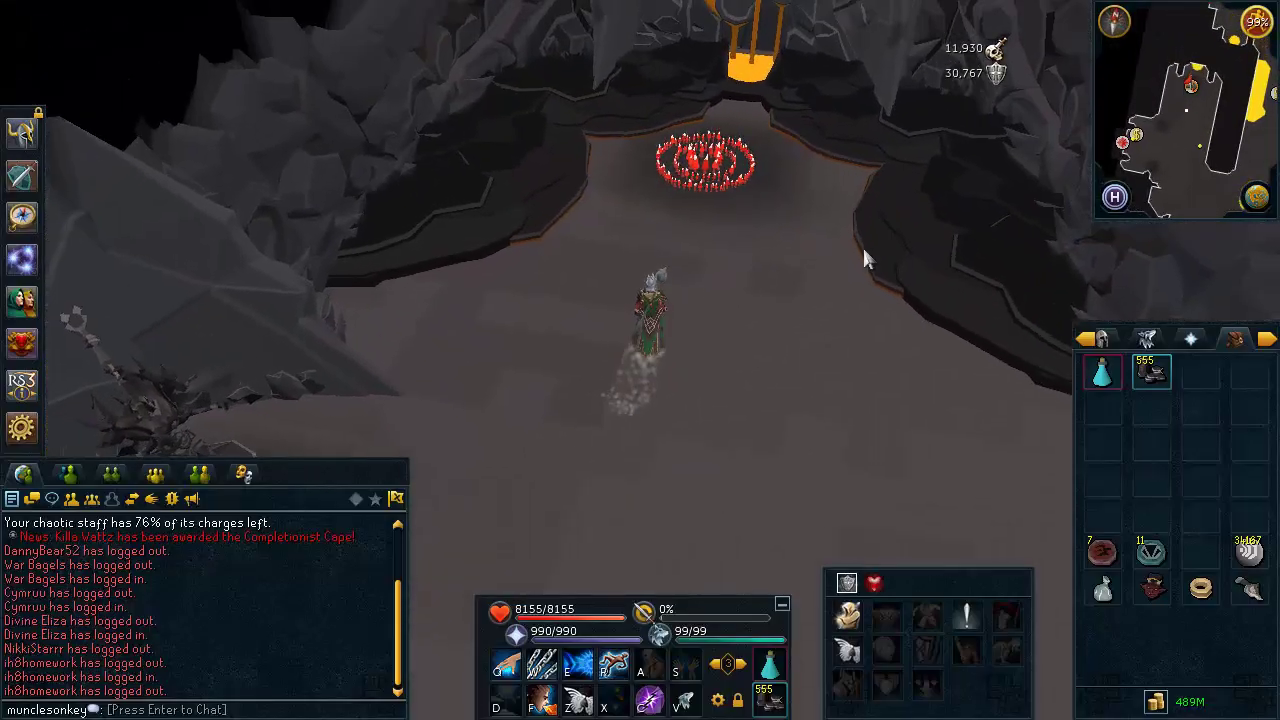
{"action": "key", "text": "Right"}
{"action": "key", "text": "Right"}
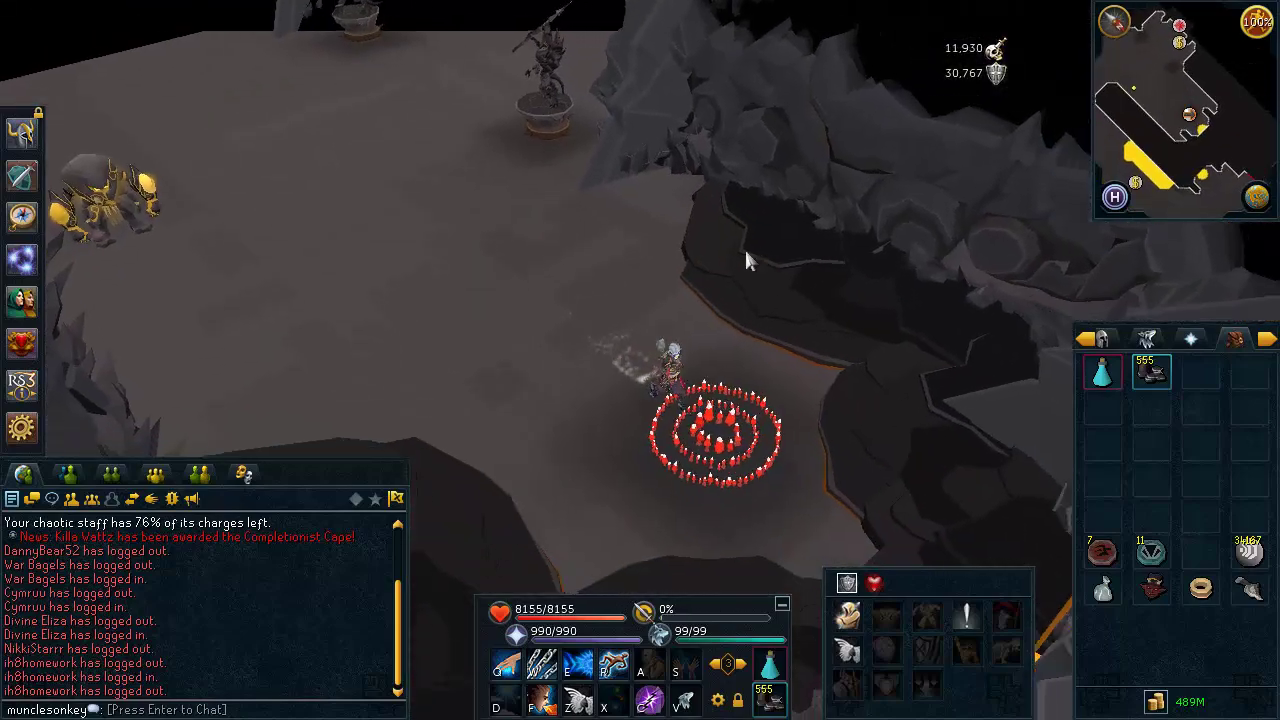
{"action": "key", "text": "Right"}
{"action": "key", "text": "Left"}
{"action": "key", "text": "Left"}
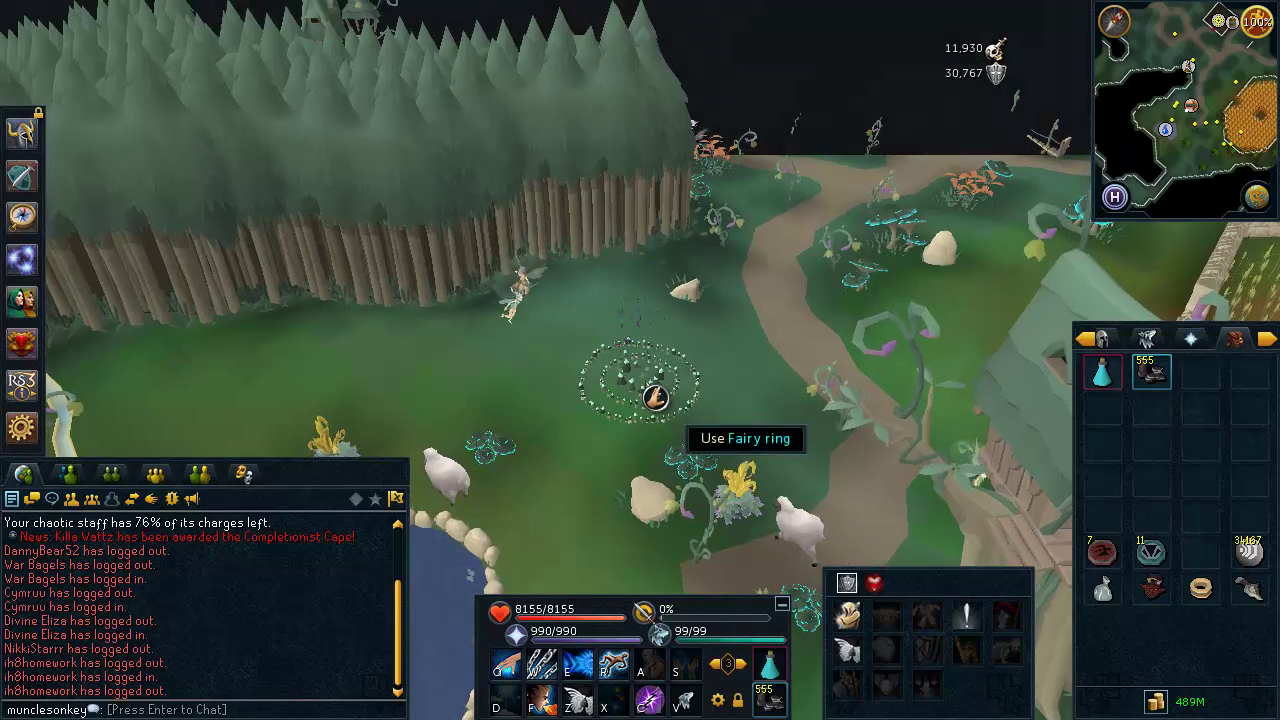
Use the meadow's fairy ring and teleport to the location of the dialled combination
{"action": "right_click", "coordinate": [641, 390]}
{"action": "left_click", "coordinate": [638, 406]}
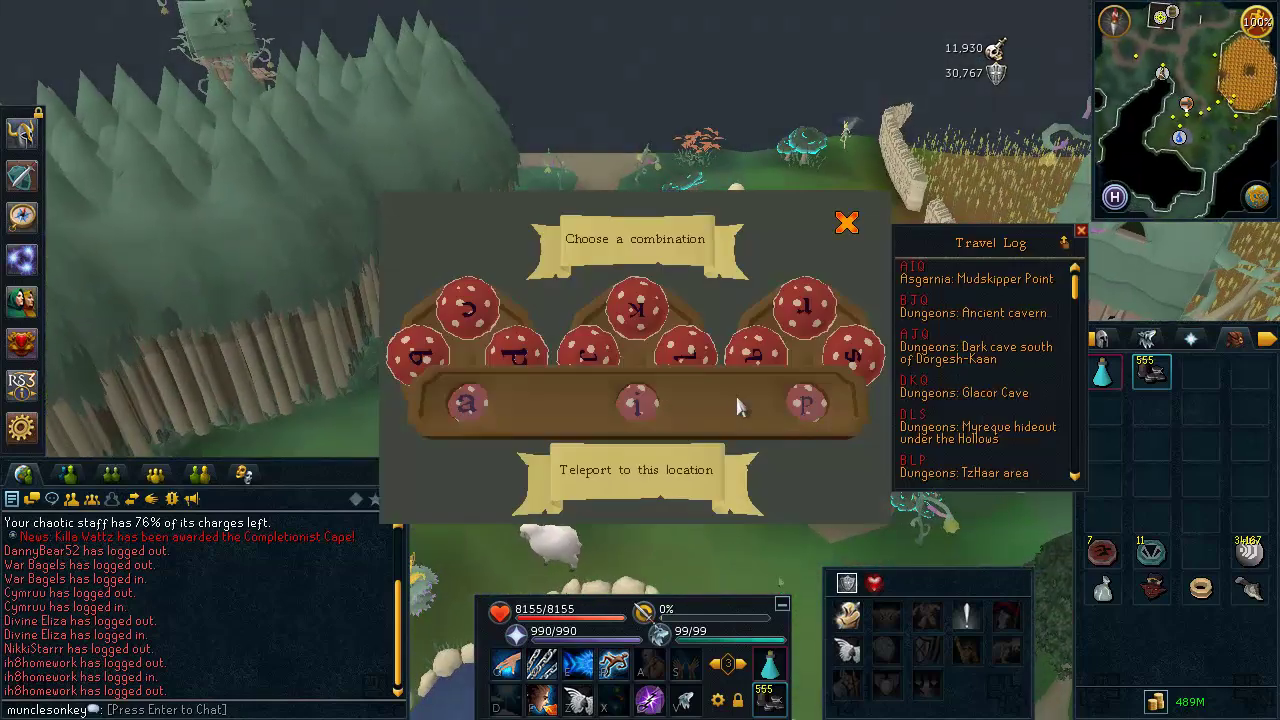
{"action": "left_click", "coordinate": [657, 484]}
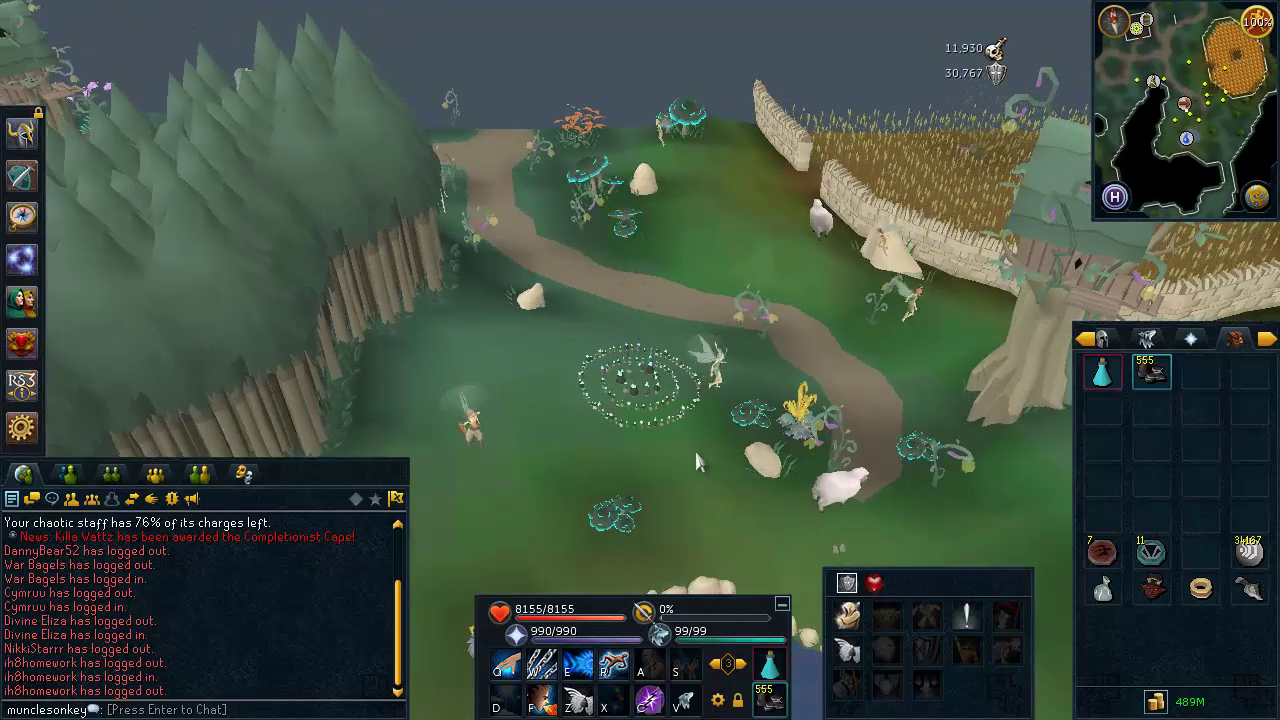
{"action": "key", "text": "Right"}
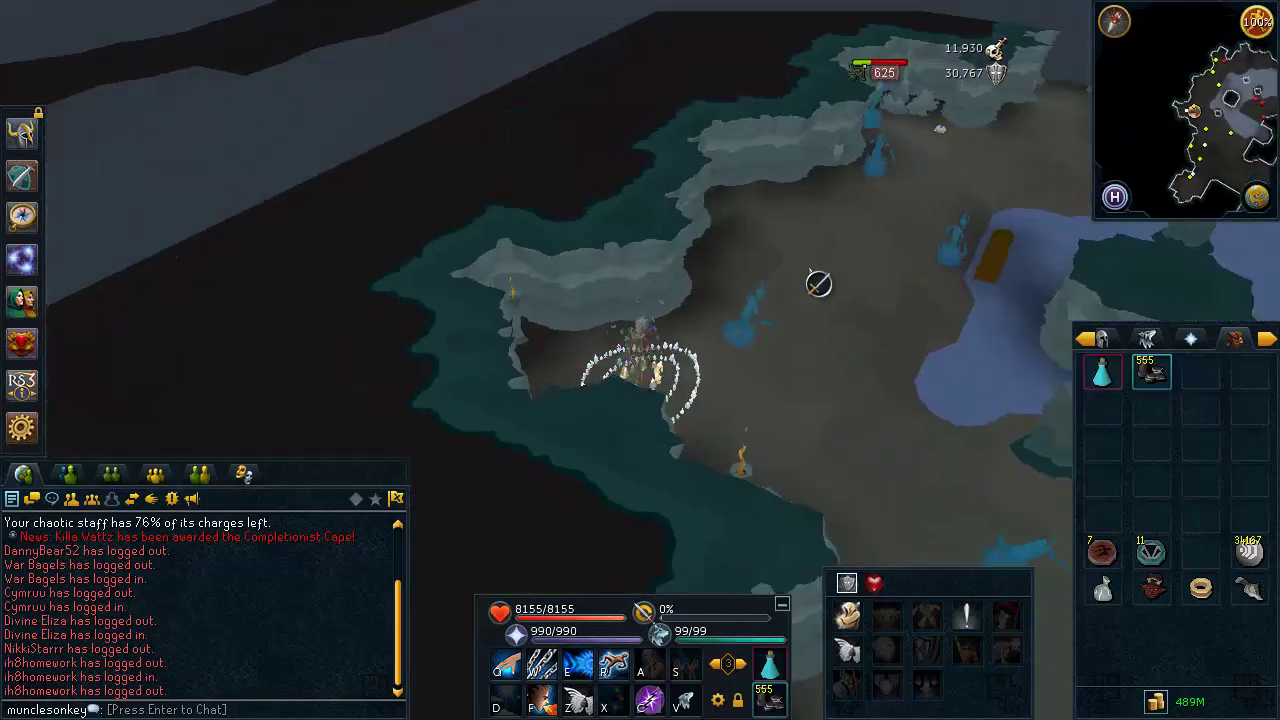
Run from the fairy ring through the icy cave and on into the slayer dungeon beyond it
{"action": "key", "text": "Right"}
{"action": "left_click", "coordinate": [1141, 170]}
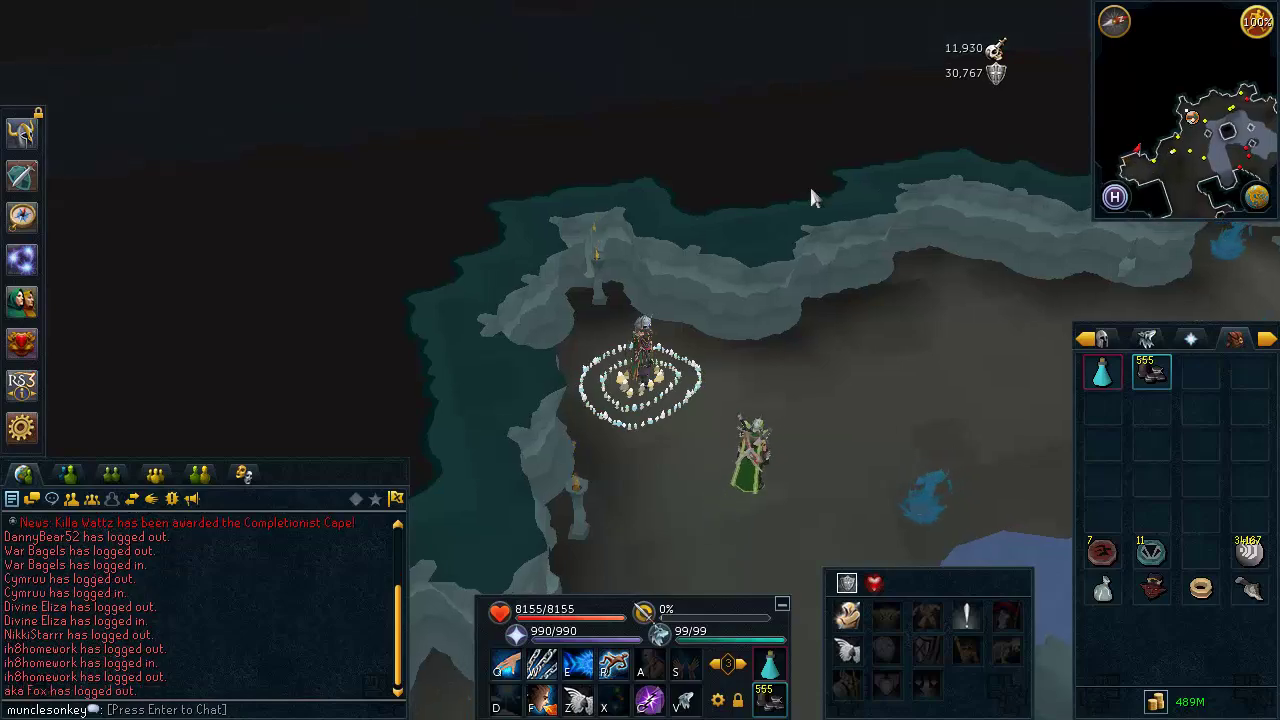
{"action": "key", "text": "Right"}
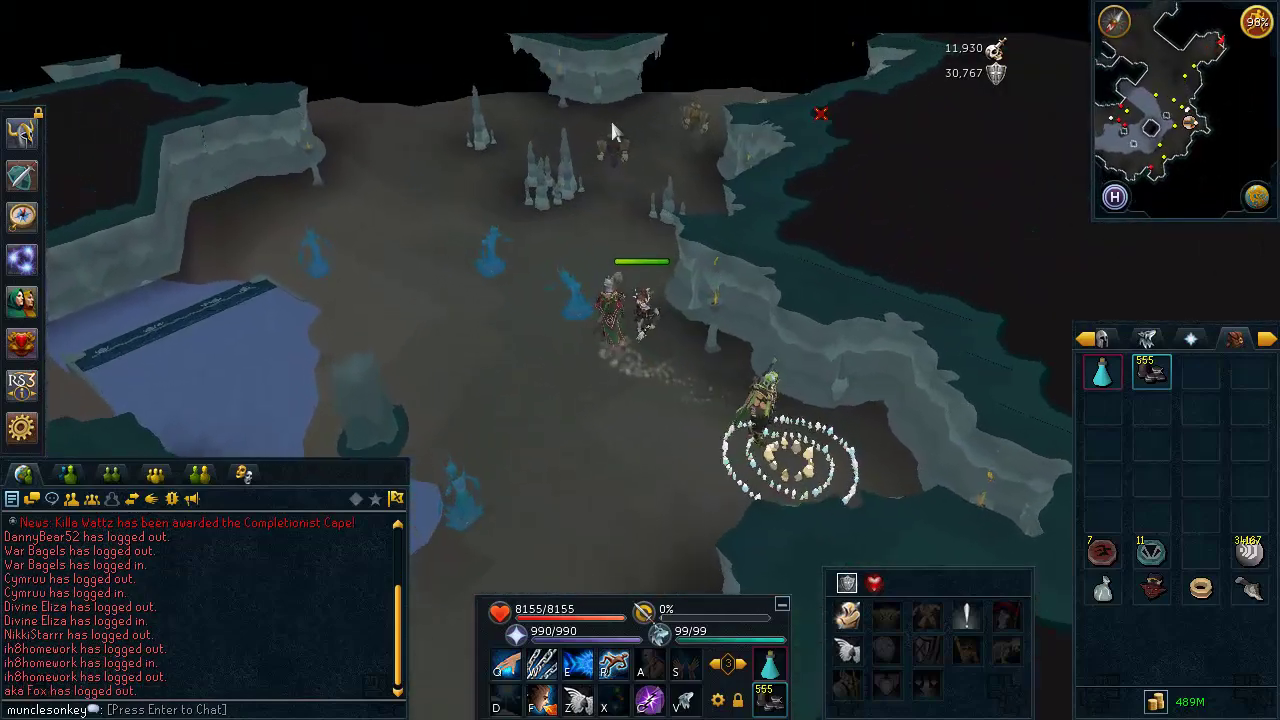
{"action": "key", "text": "Left"}
{"action": "key", "text": "Left"}
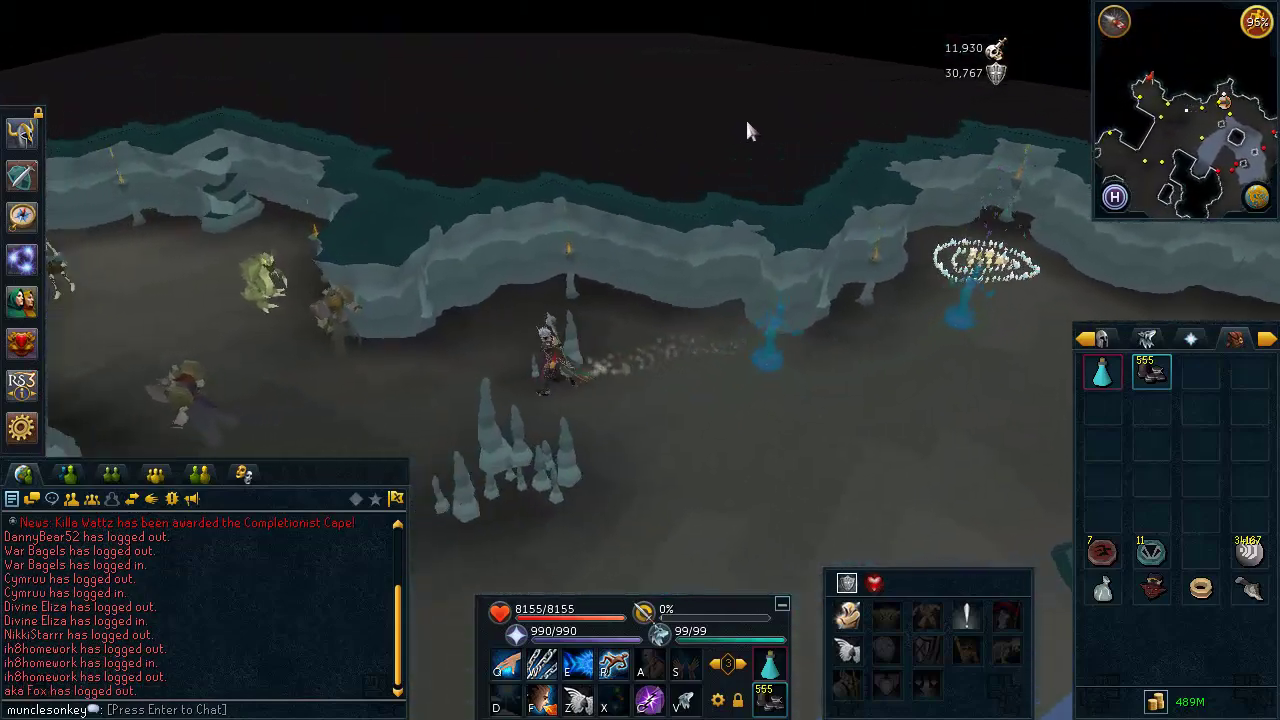
{"action": "key", "text": "Left"}
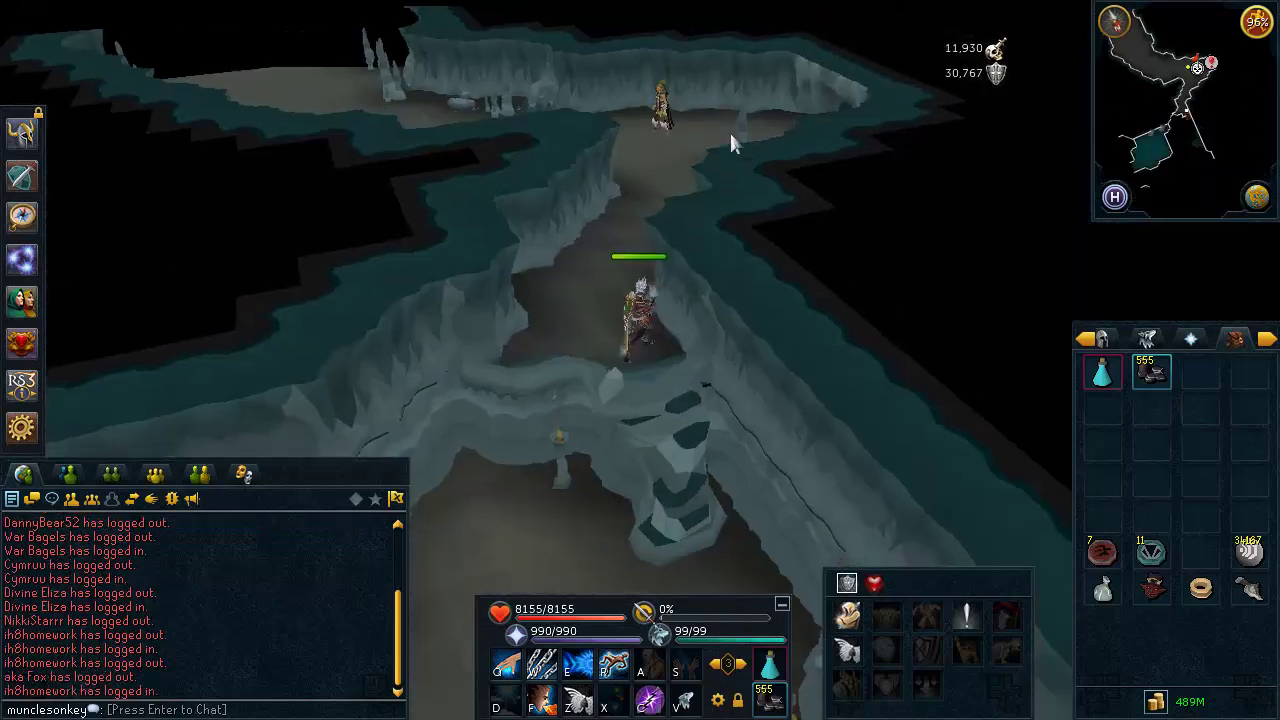
{"action": "key", "text": "Left"}
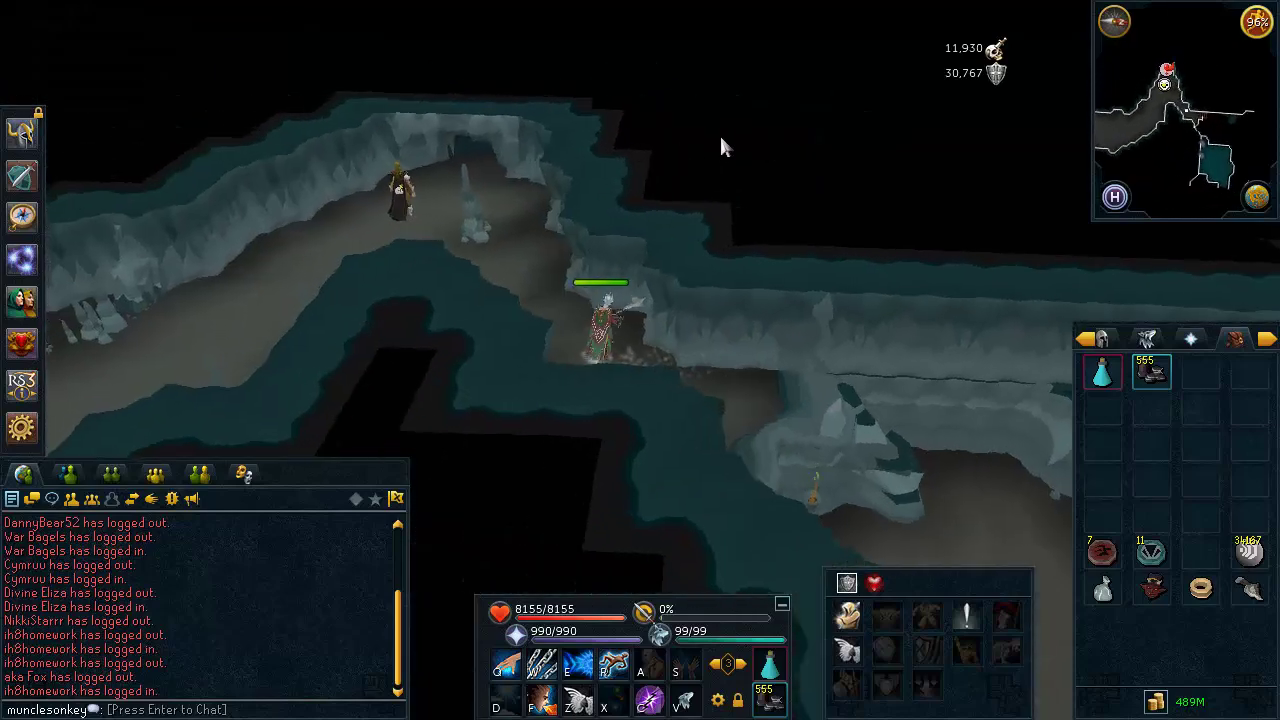
{"action": "key", "text": "Left"}
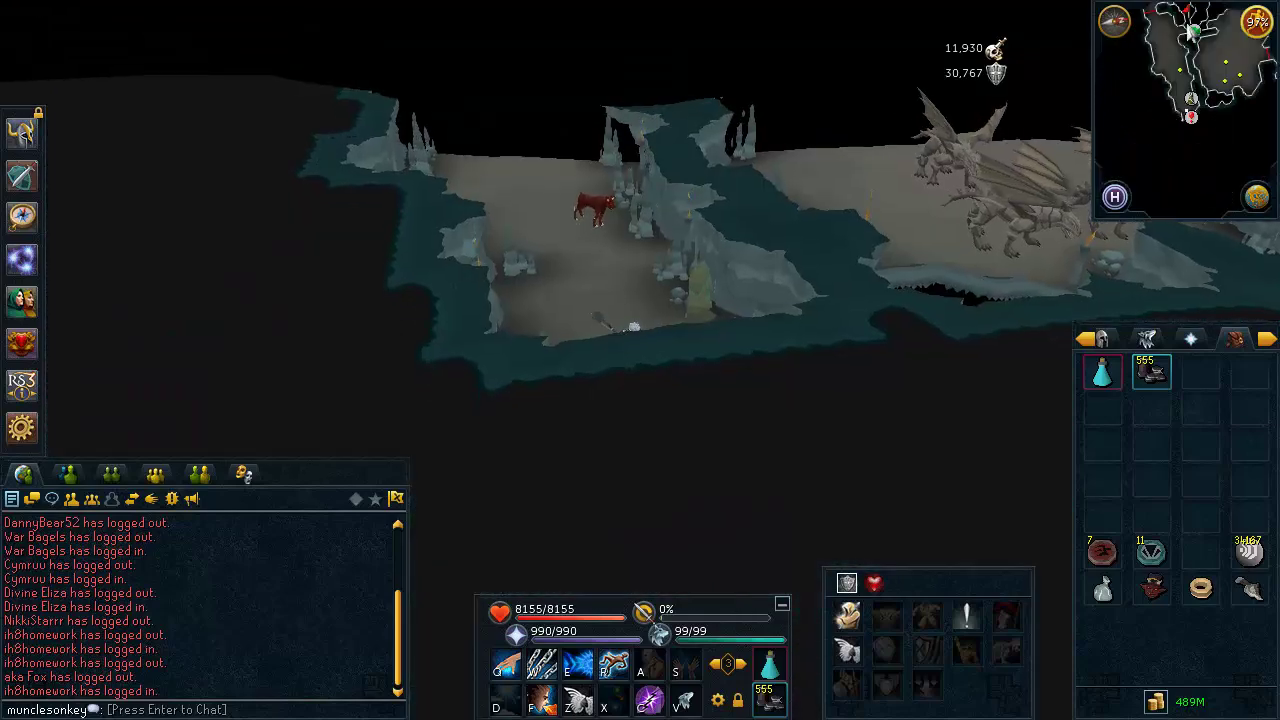
Run past the hellhounds and take the shortcut through the cave wall gap into the dragon chamber, checking the skill levels on the way
{"action": "left_click", "coordinate": [646, 154]}
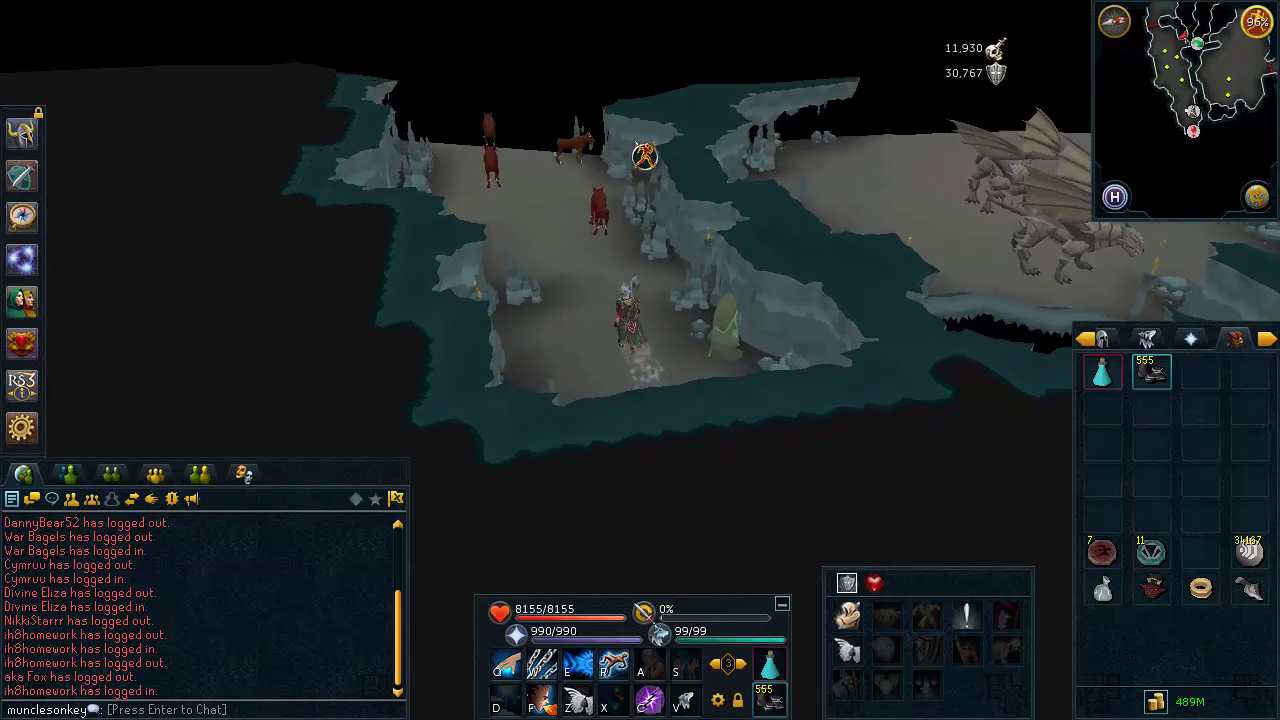
{"action": "key", "text": "Left"}
{"action": "key", "text": "Left"}
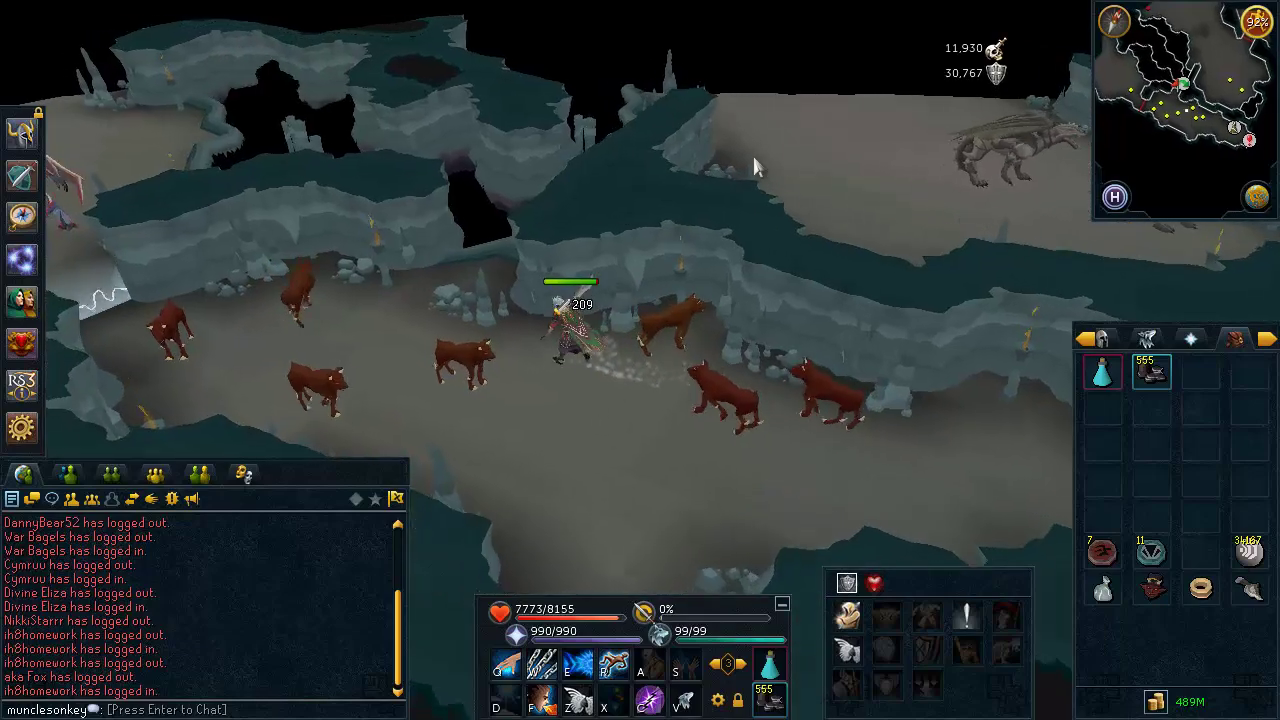
{"action": "key", "text": "F2"}
{"action": "key", "text": "Left"}
{"action": "mouse_move", "coordinate": [1117, 507]}
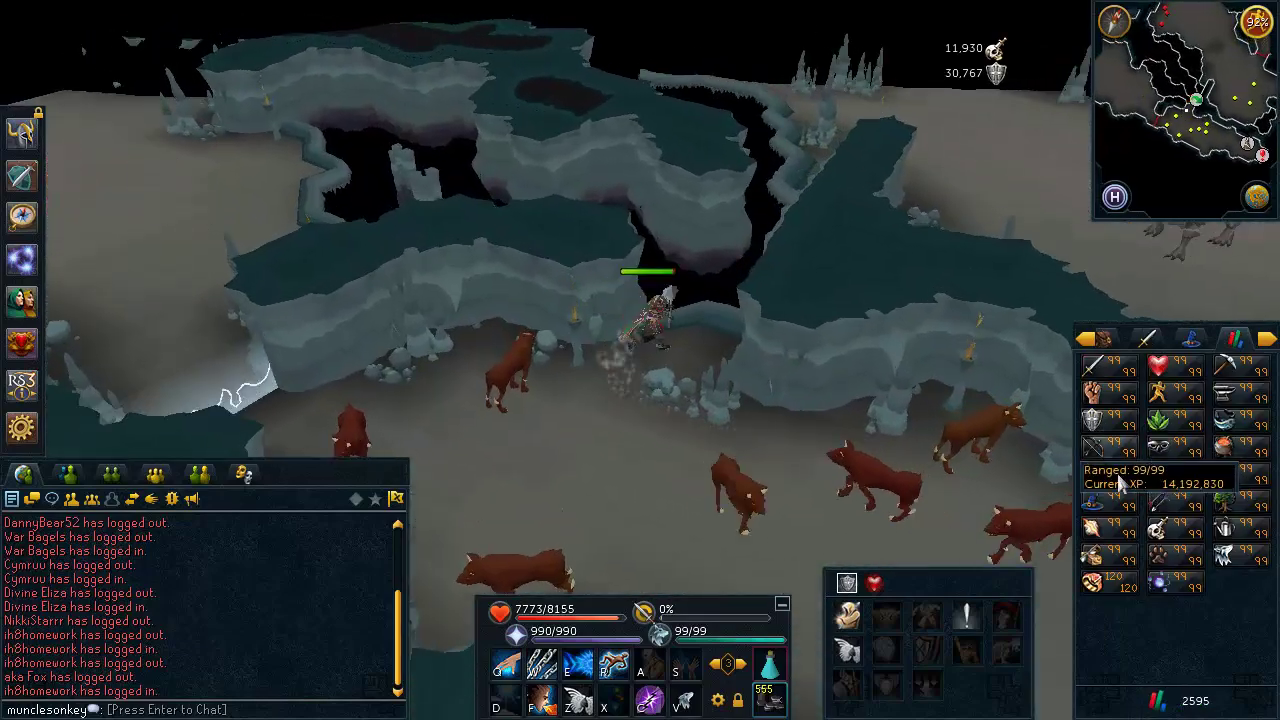
{"action": "left_click", "coordinate": [686, 322]}
{"action": "key", "text": "Left"}
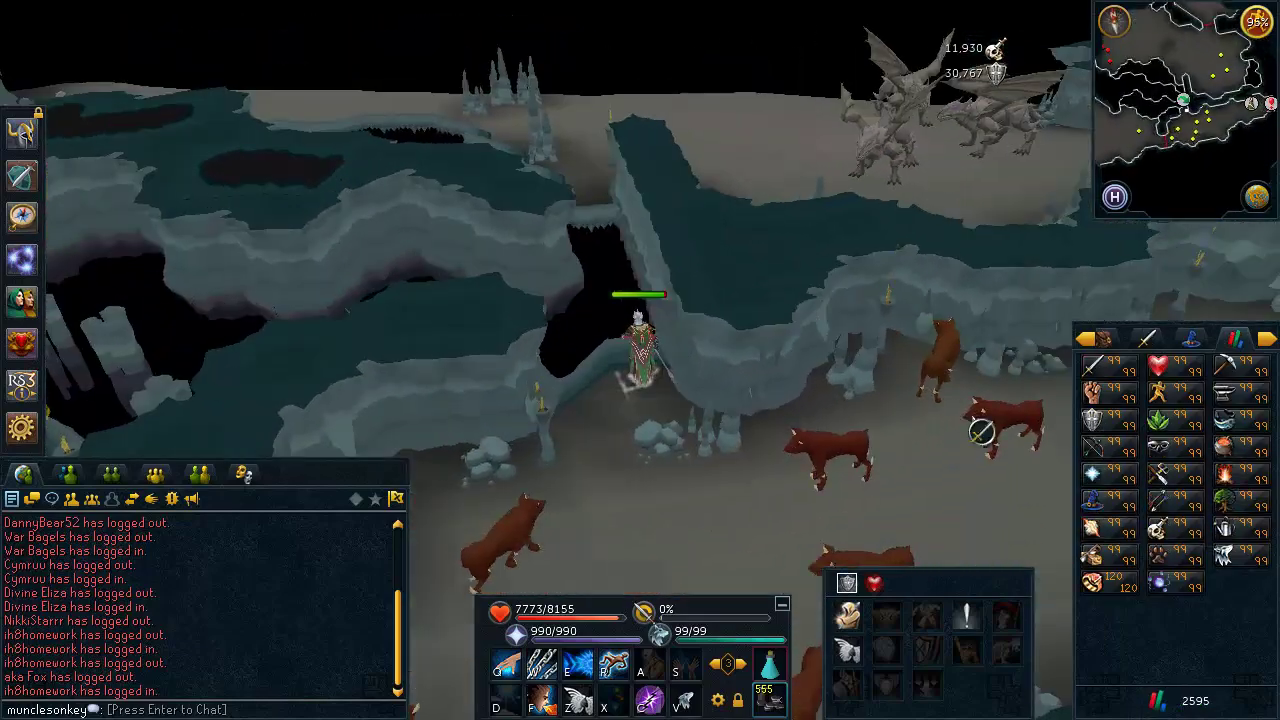
{"action": "key", "text": "Left"}
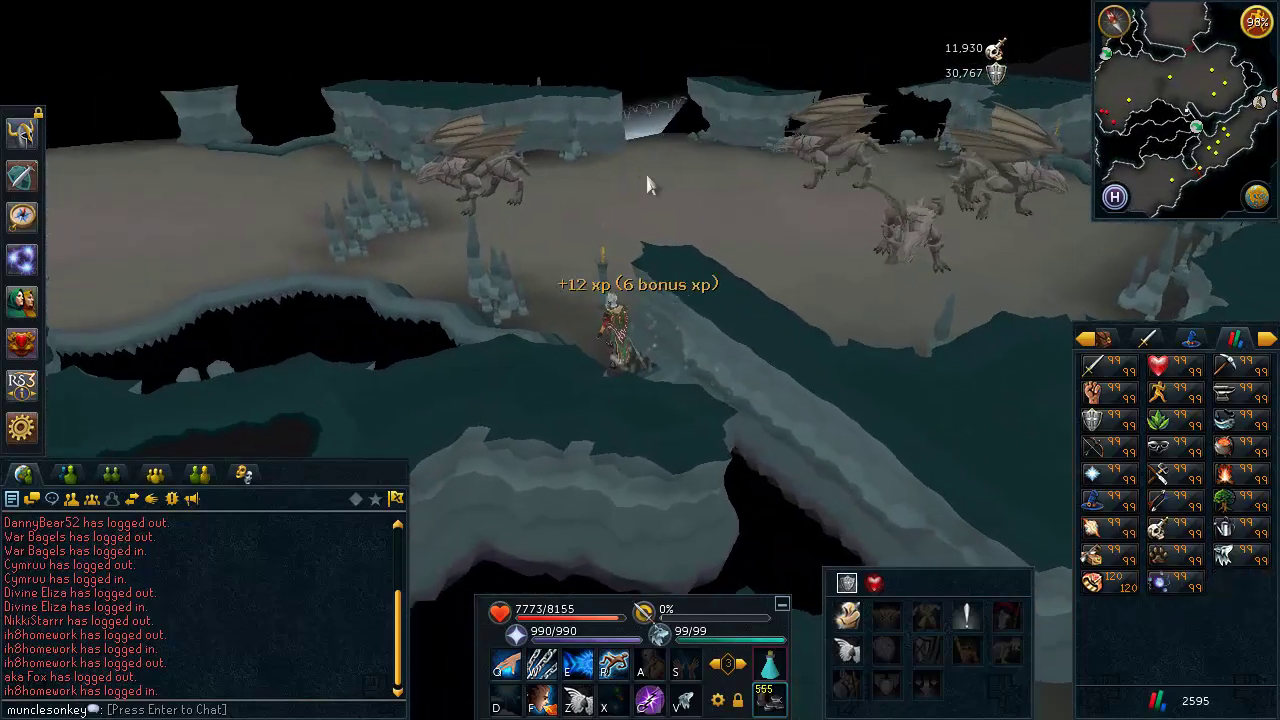
Cross the dragon chamber, pass through the barrier into the Dark beast room and bring the backpack back into view
{"action": "right_click", "coordinate": [661, 148]}
{"action": "right_click", "coordinate": [661, 129]}
{"action": "left_click", "coordinate": [662, 157]}
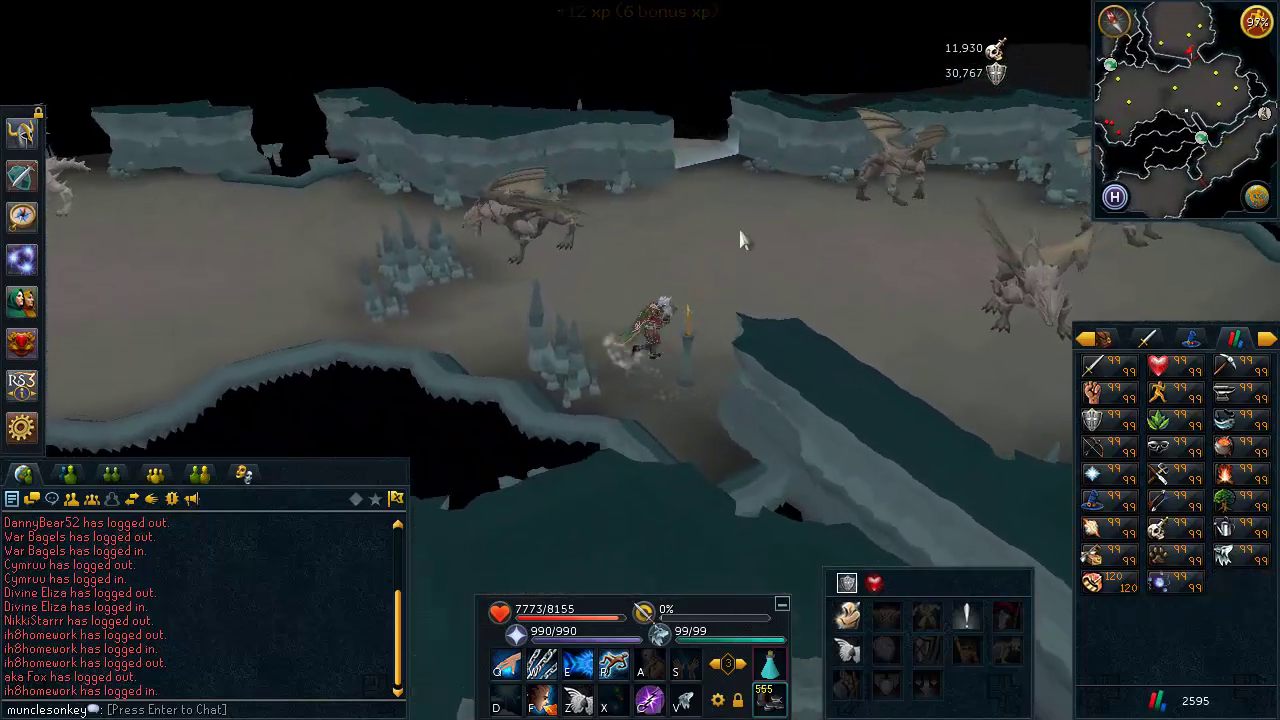
{"action": "key", "text": "b"}
{"action": "key", "text": "Right"}
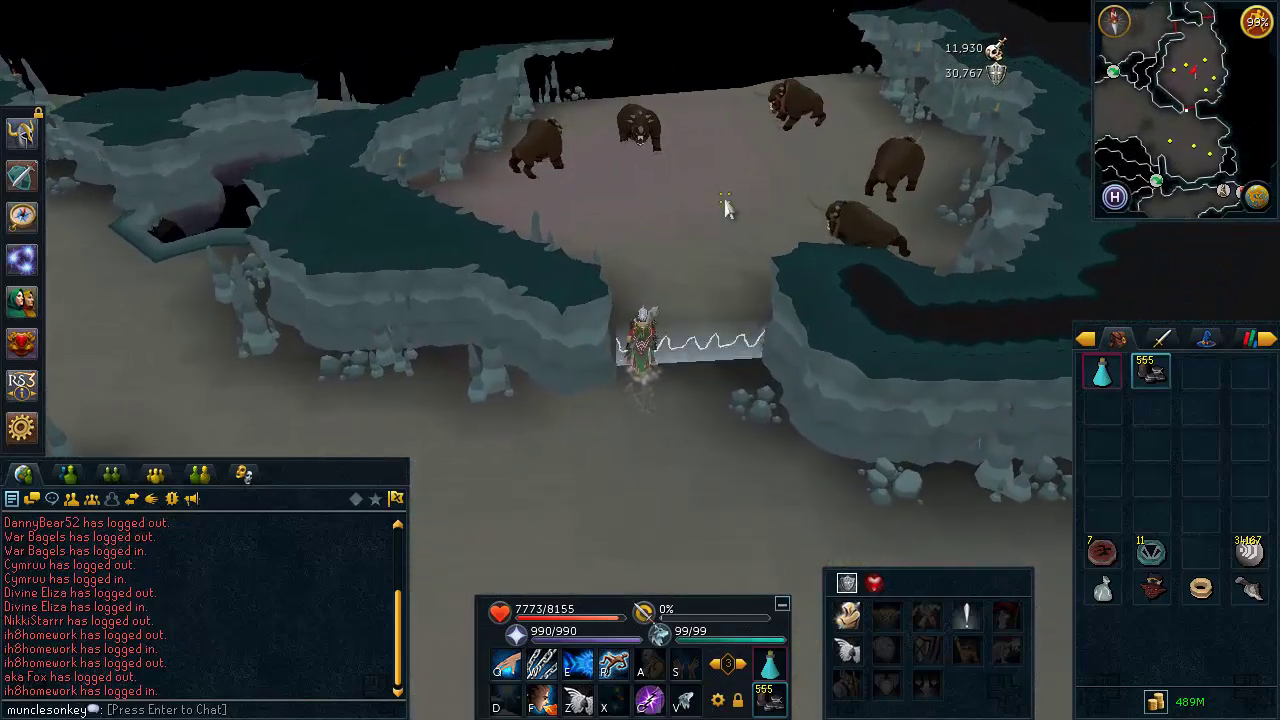
{"action": "left_click", "coordinate": [724, 195]}
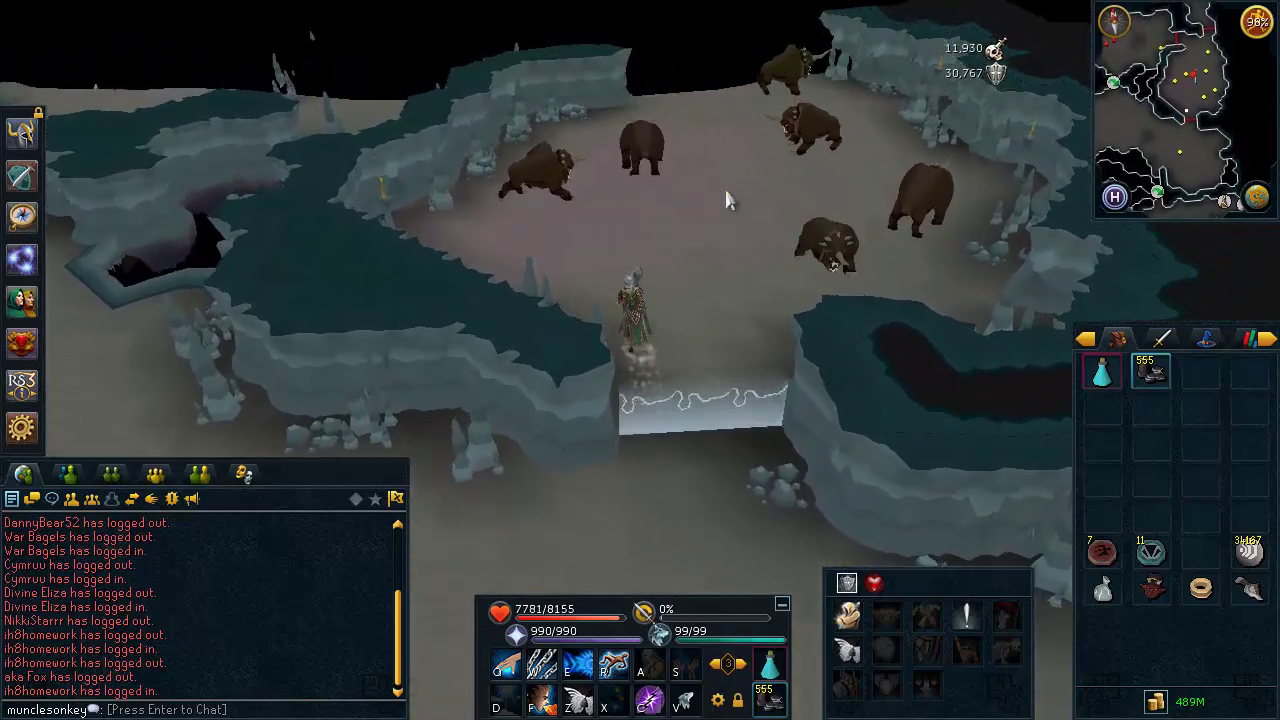
Examine the Dark beast room and its monsters from several angles while moving among them
{"action": "key", "text": "Left"}
{"action": "key", "text": "Right"}
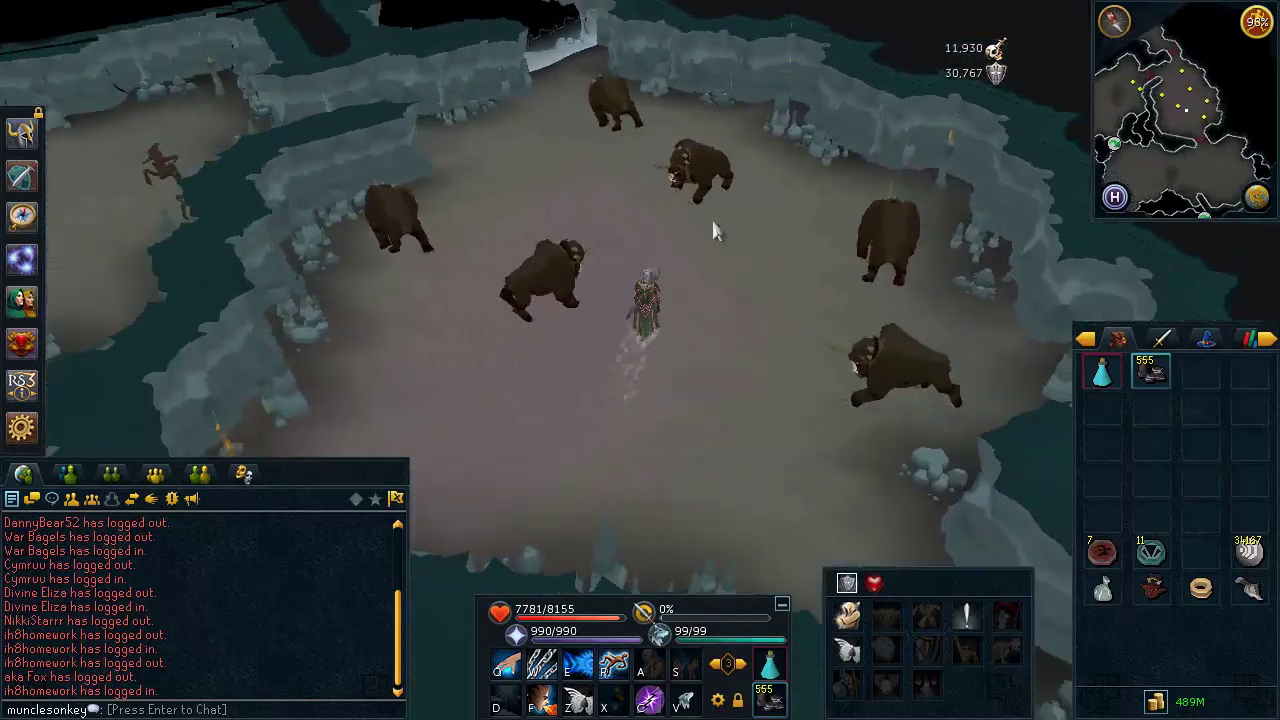
{"action": "key", "text": "Left"}
{"action": "key", "text": "Left"}
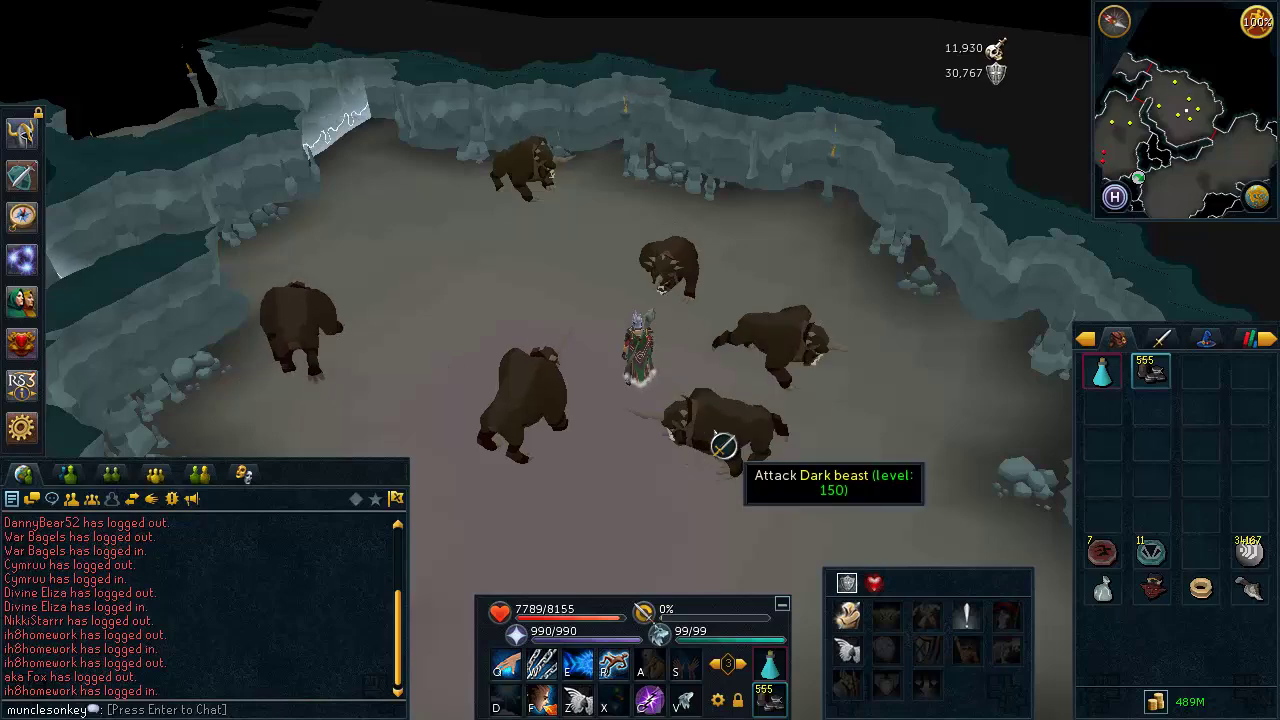
{"action": "key", "text": "Left"}
{"action": "key", "text": "Down"}
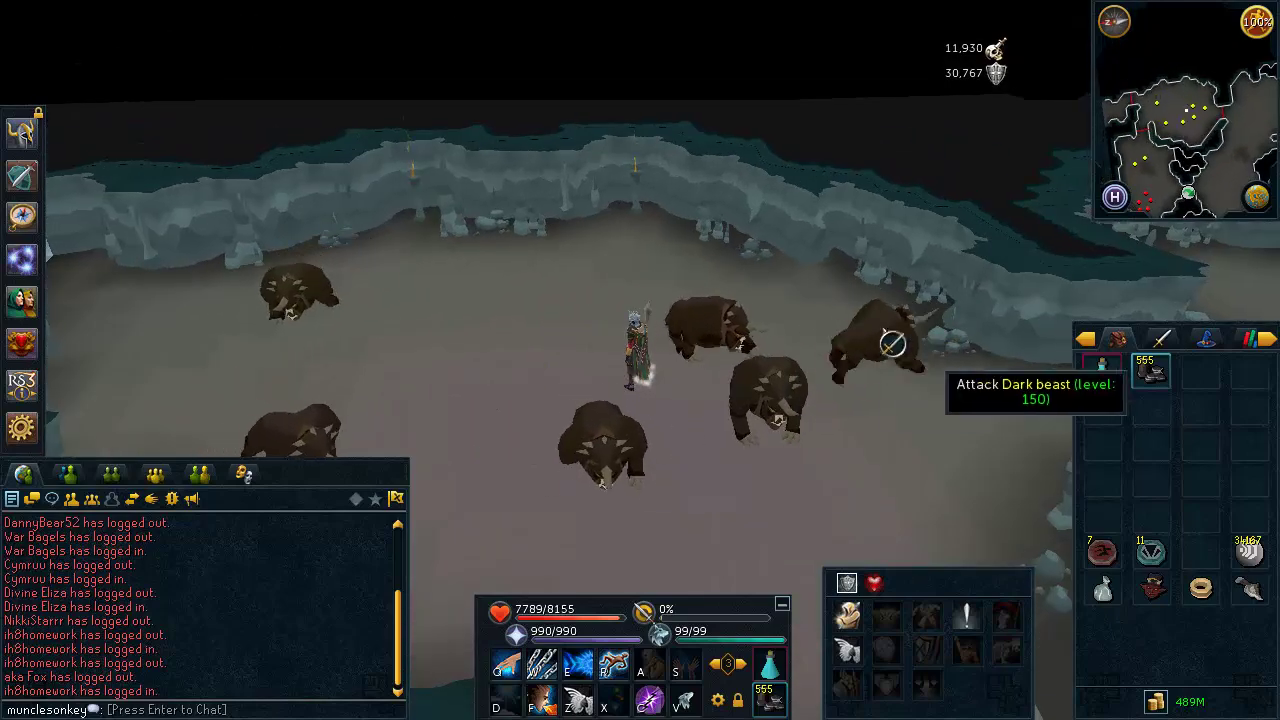
{"action": "key", "text": "Left"}
{"action": "key", "text": "Left"}
{"action": "key", "text": "Up"}
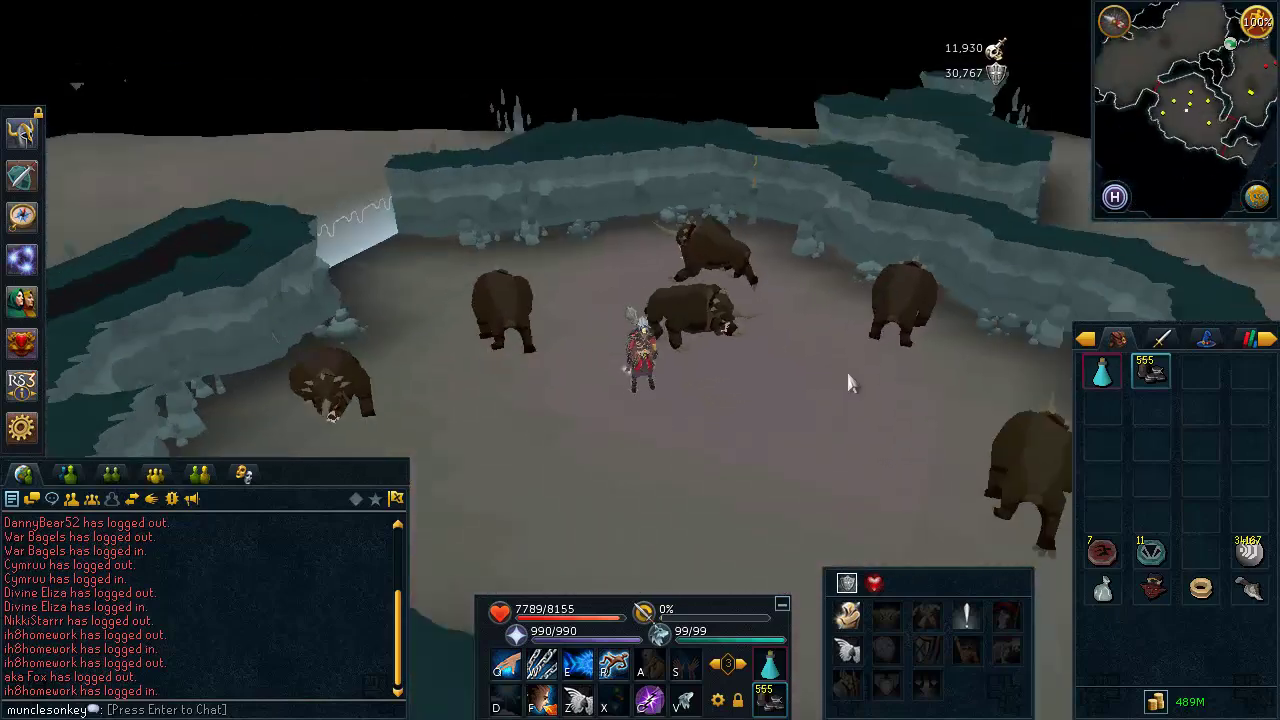
{"action": "key", "text": "Left"}
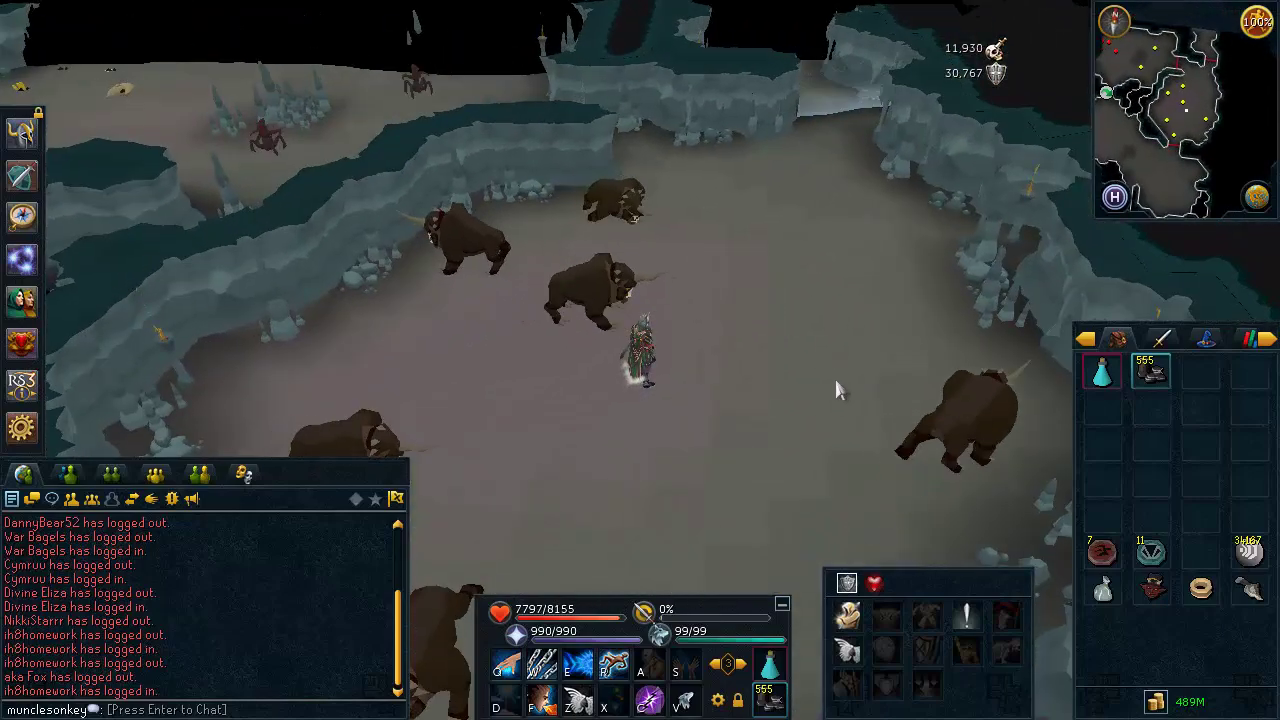
{"action": "key", "text": "Left"}
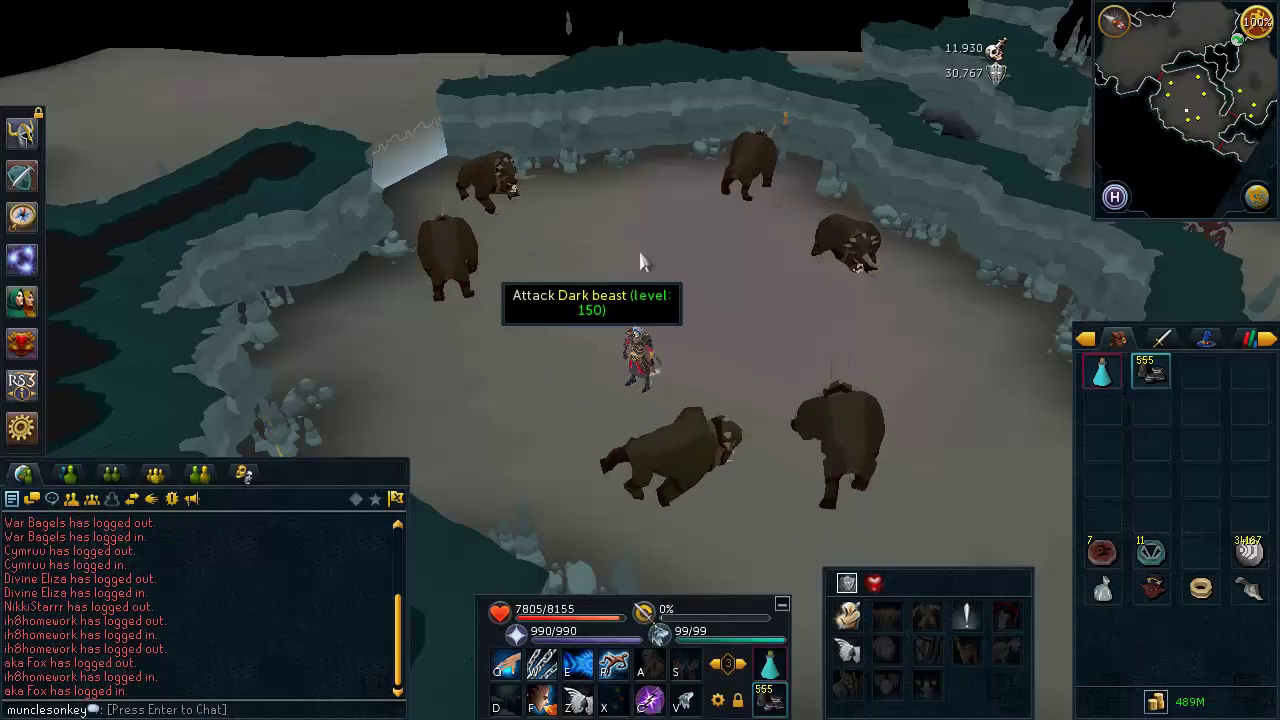
{"action": "key", "text": "Left"}
{"action": "left_click", "coordinate": [581, 368]}
{"action": "key", "text": "Left"}
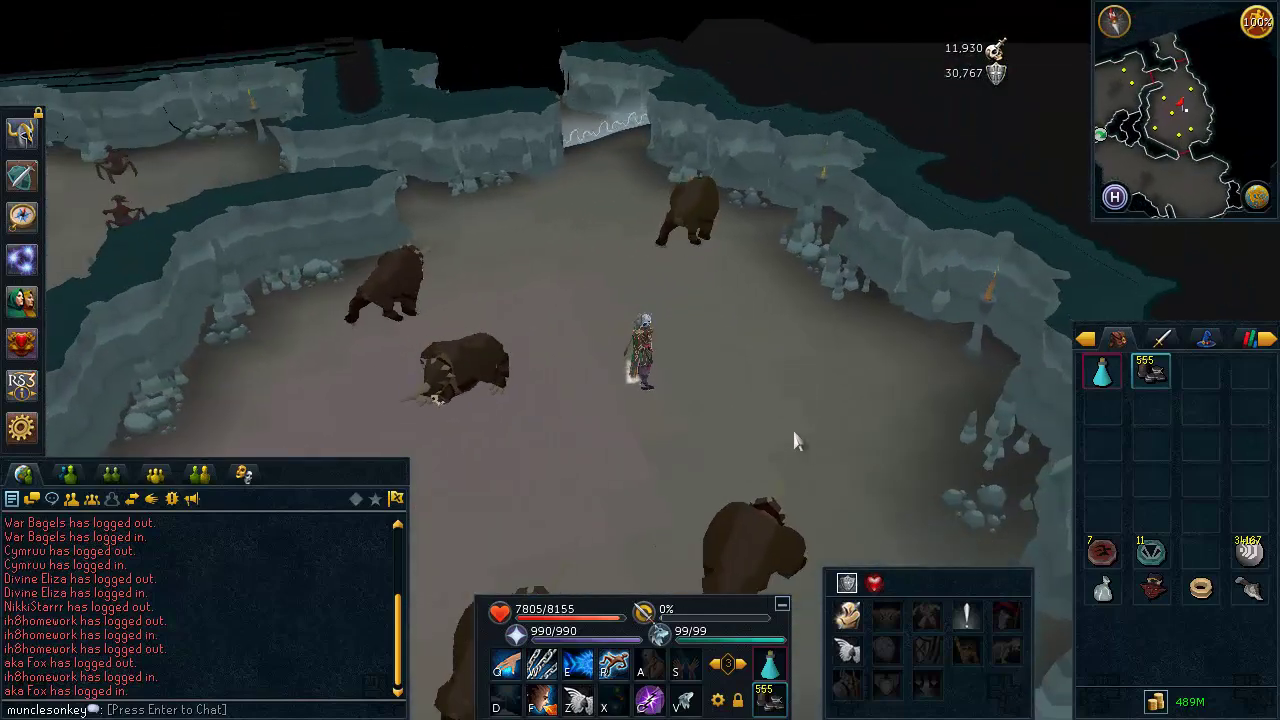
{"action": "key", "text": "Right"}
{"action": "key", "text": "Left"}
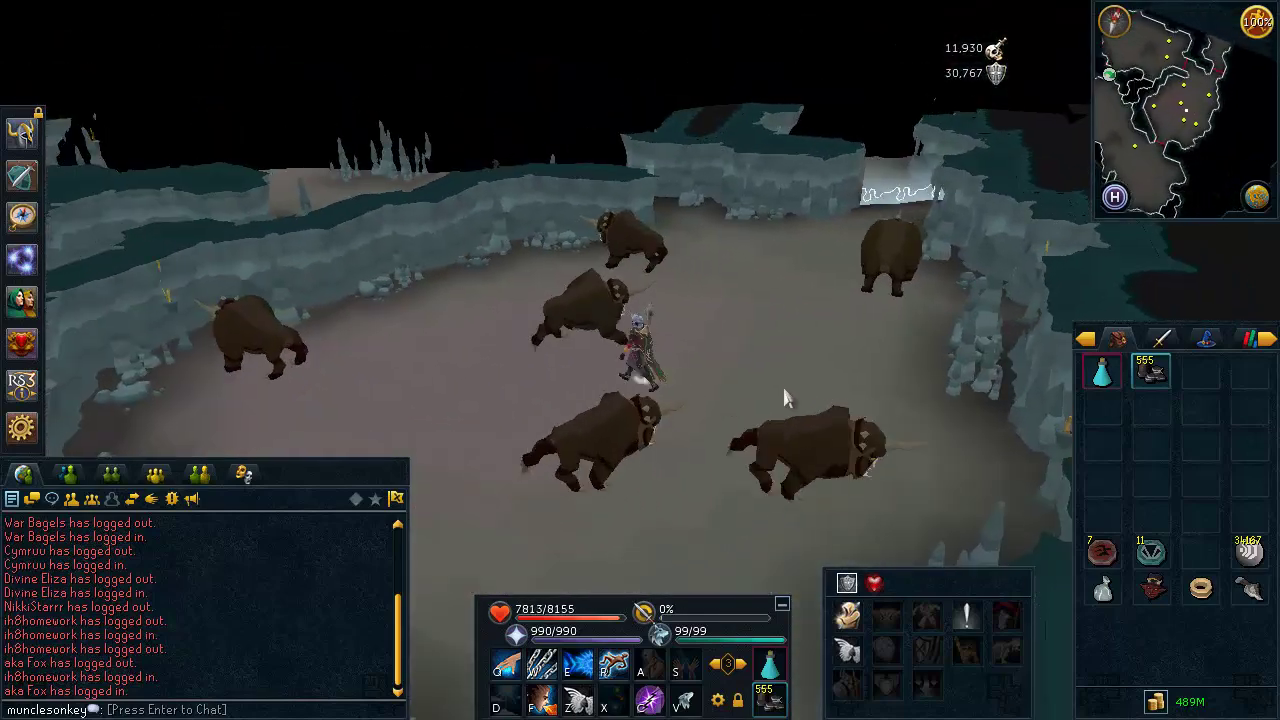